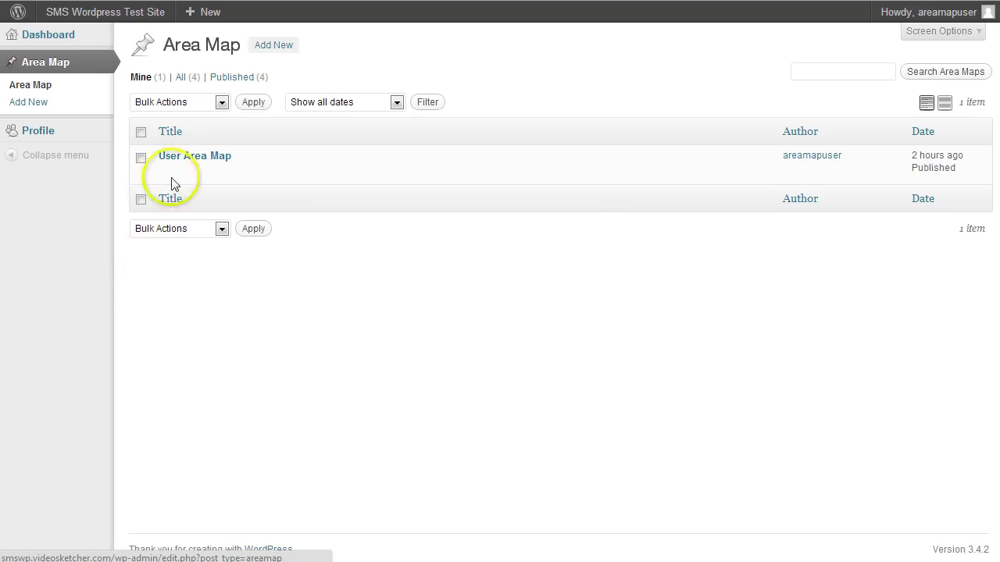
Create a new area map titled Test Map 3.
click(278, 49)
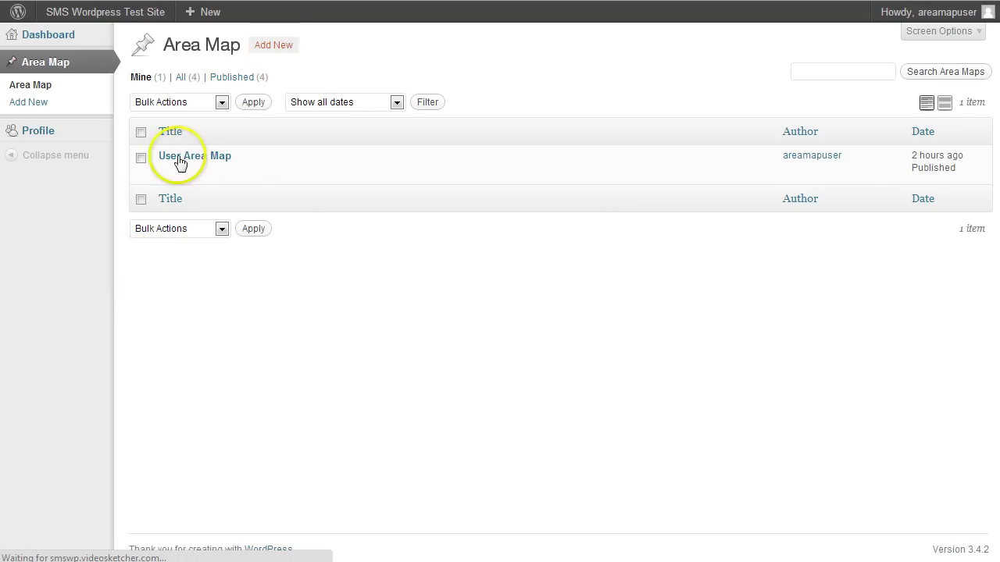
click(205, 83)
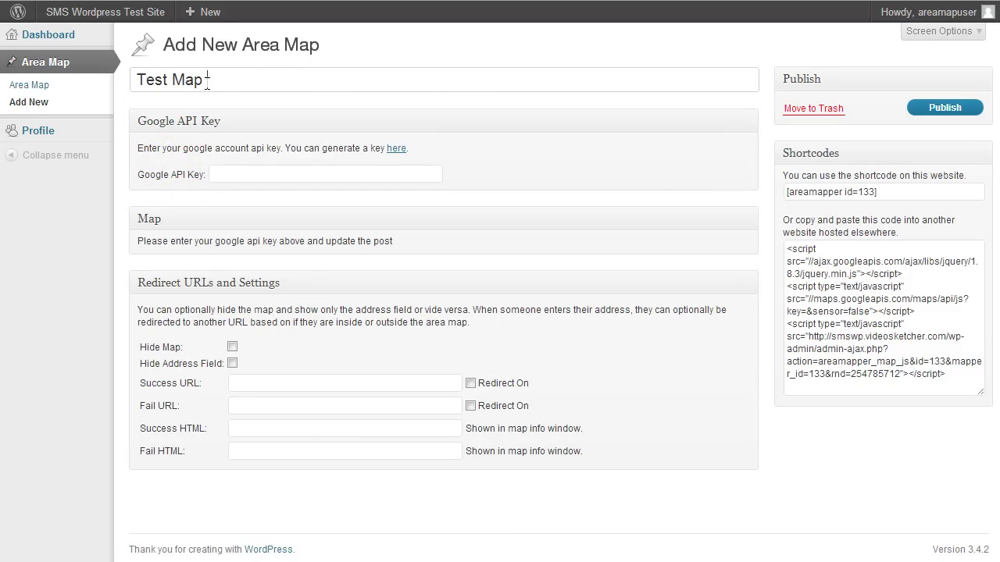
click(245, 174)
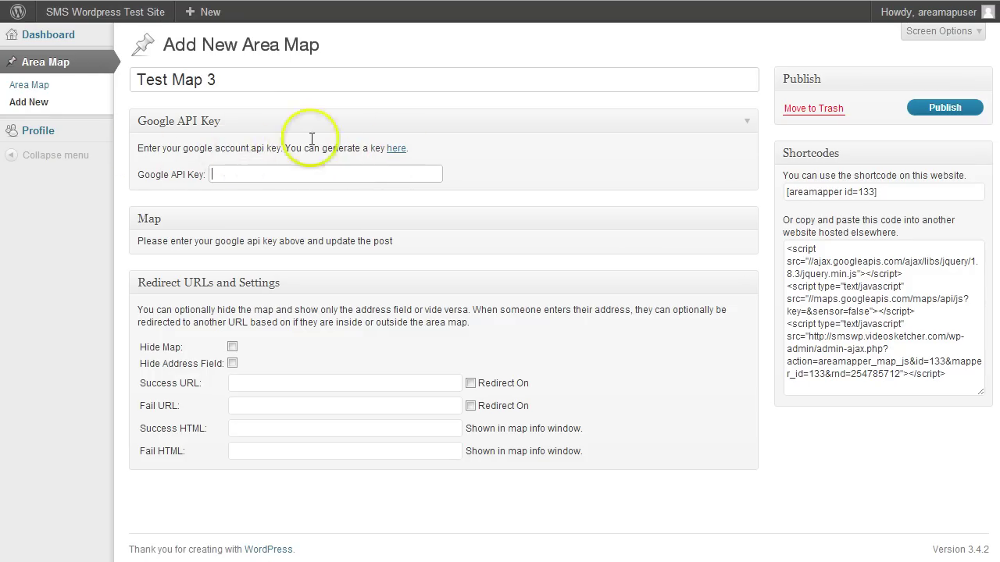
Go to the Google APIs console from the key link and examine the Google Maps API v3 entry in the project's services.
click(396, 150)
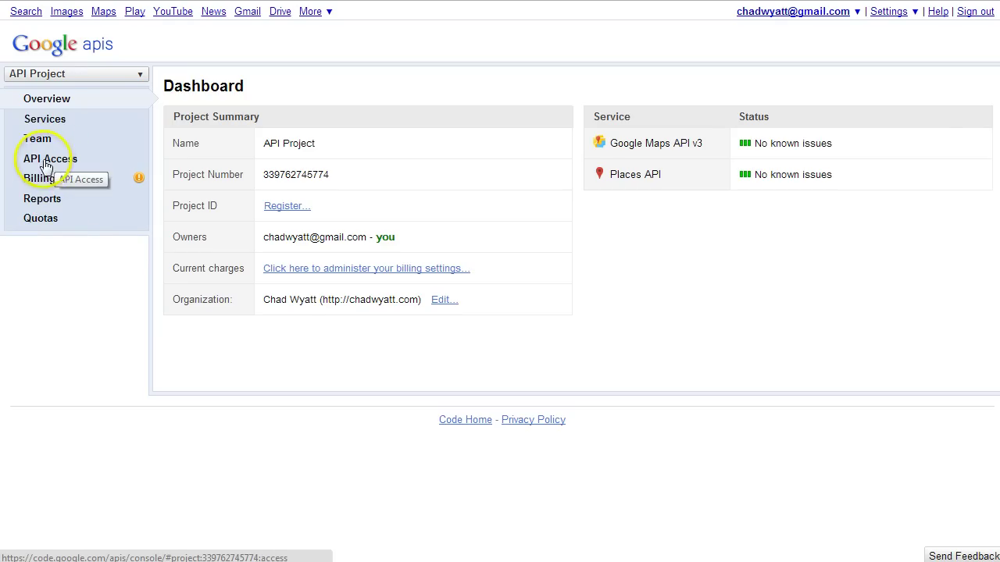
click(47, 120)
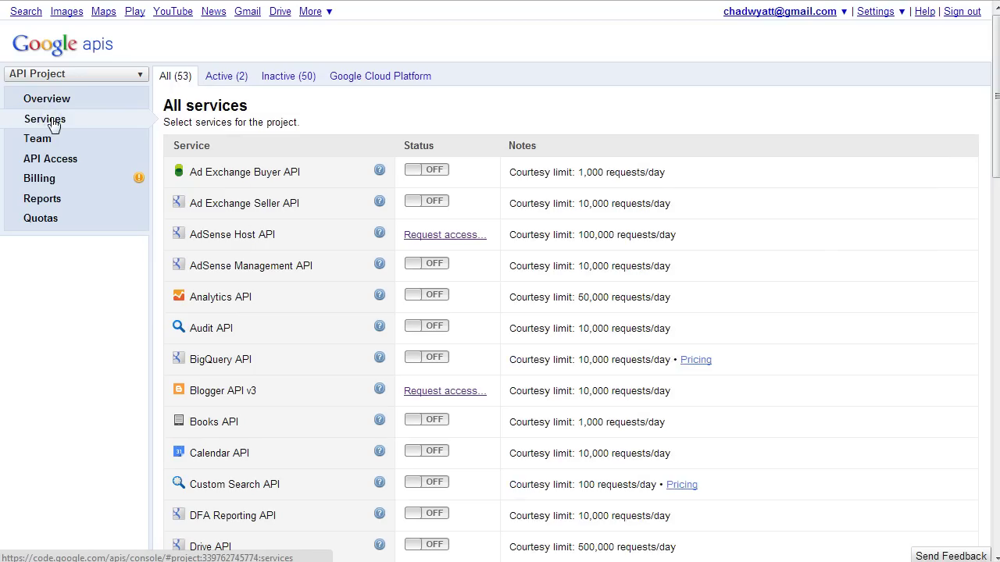
scroll(332, 273, down, 5)
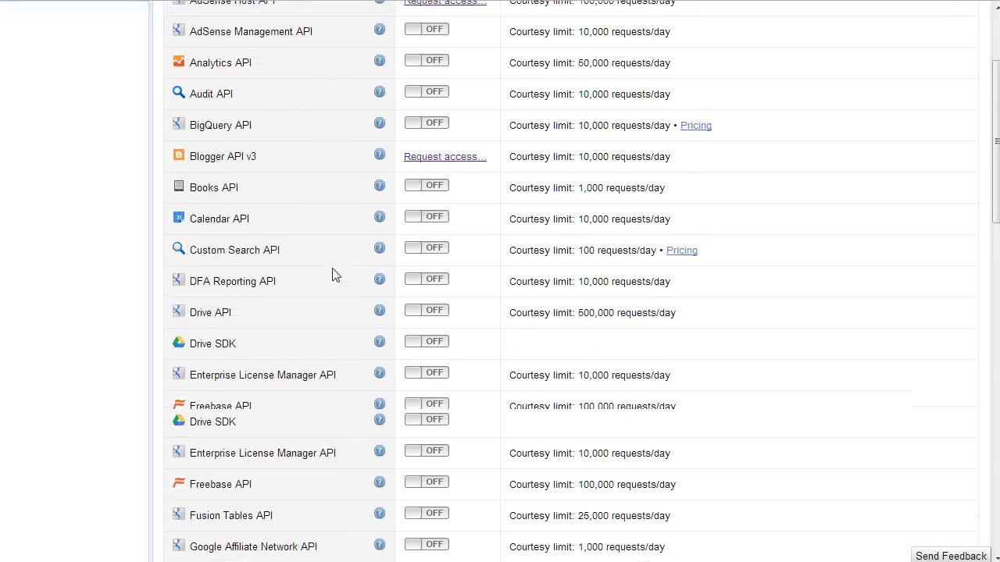
scroll(334, 275, down, 4)
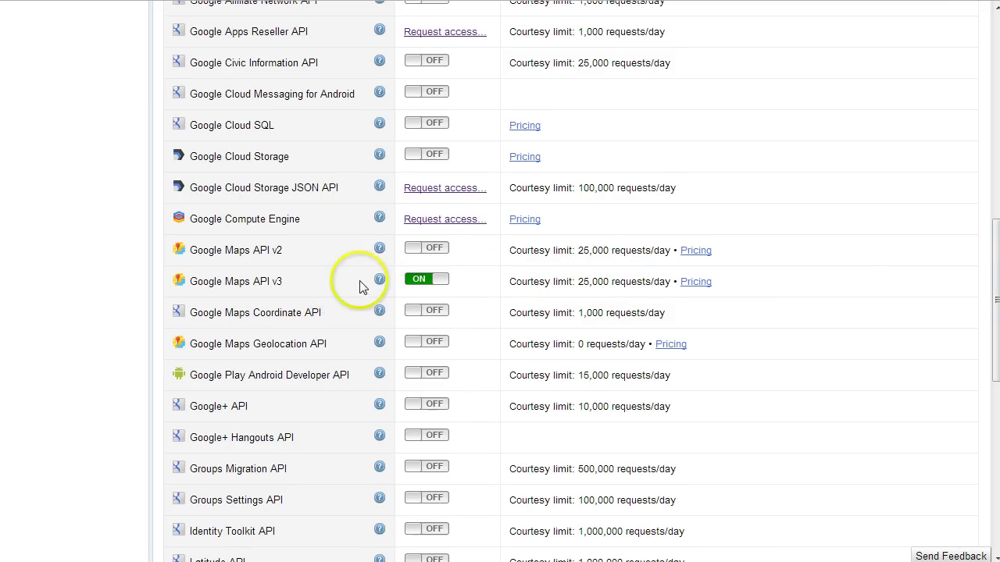
scroll(412, 290, up, 5)
scroll(412, 290, up, 4)
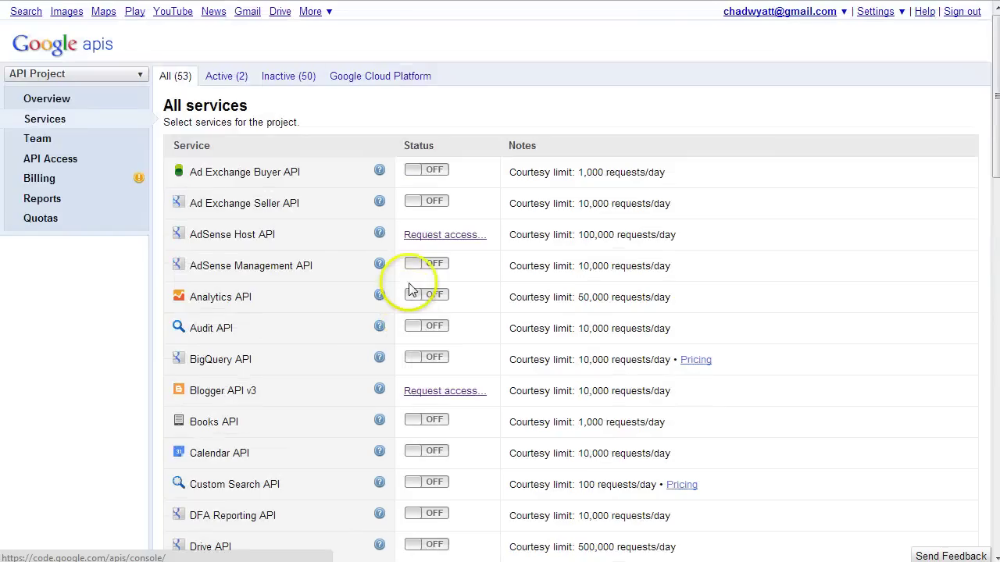
Copy the browser-app API key from the console's API Access page into the map's Google API Key field and publish the map.
click(51, 162)
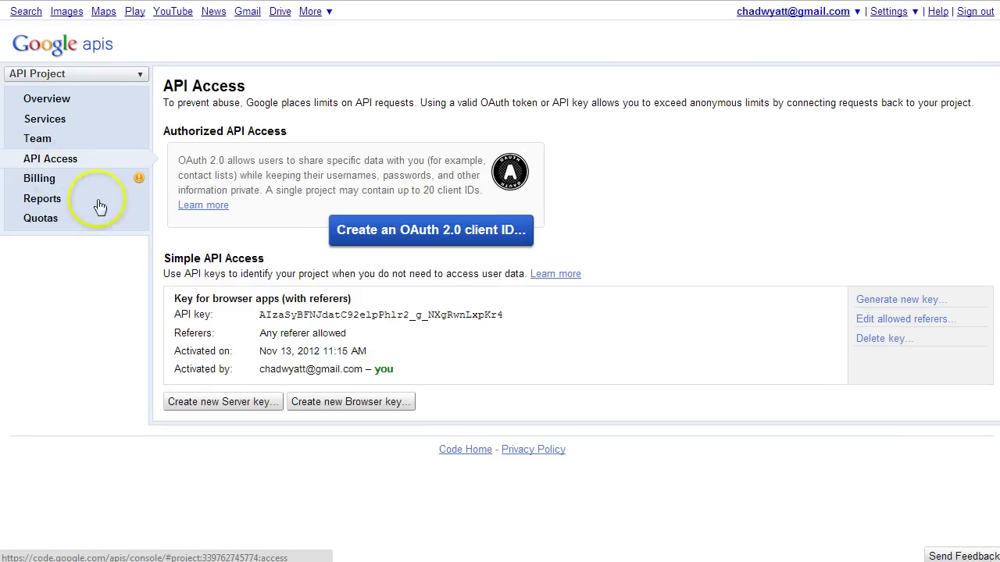
double_click(313, 313)
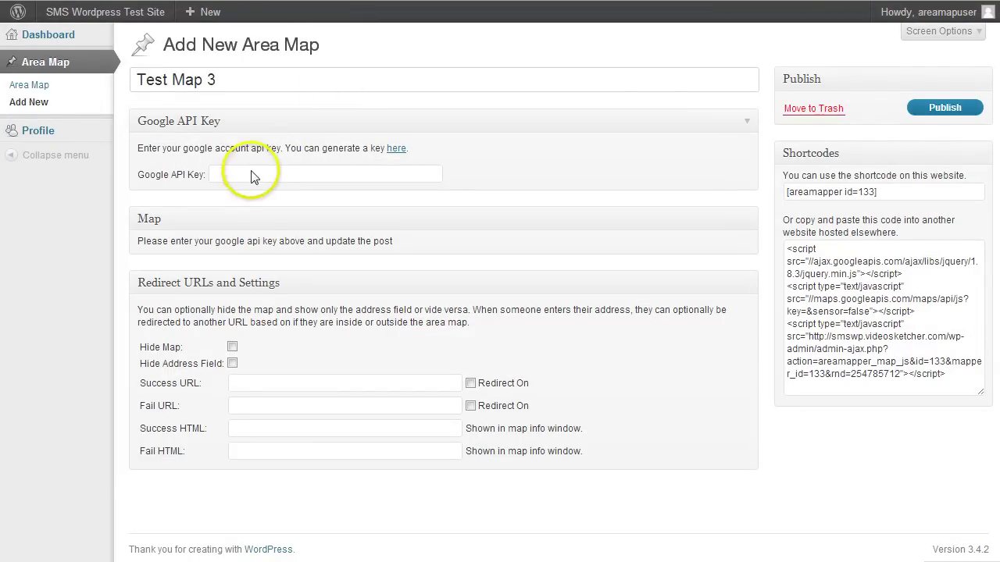
click(253, 173)
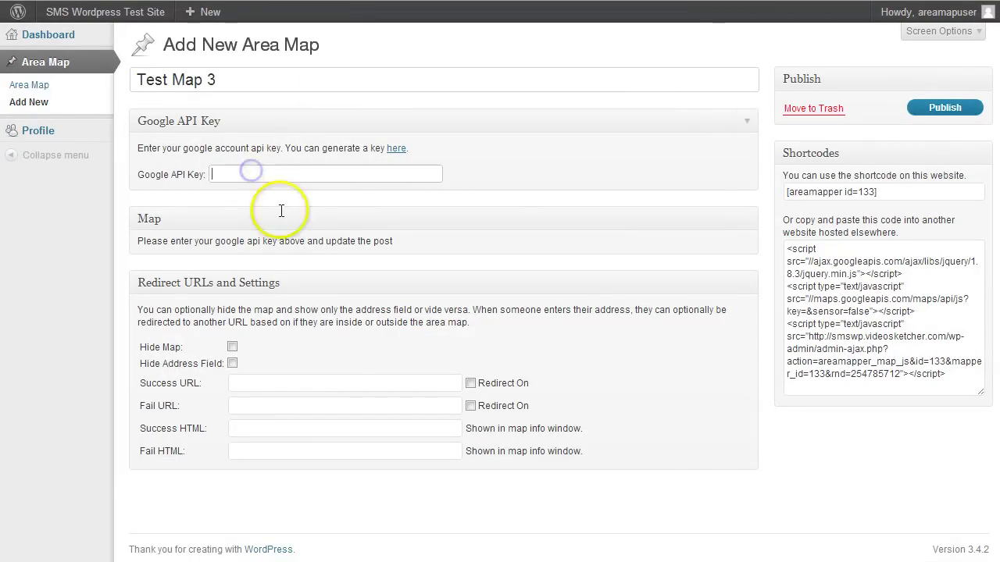
key(ctrl+v)
click(943, 107)
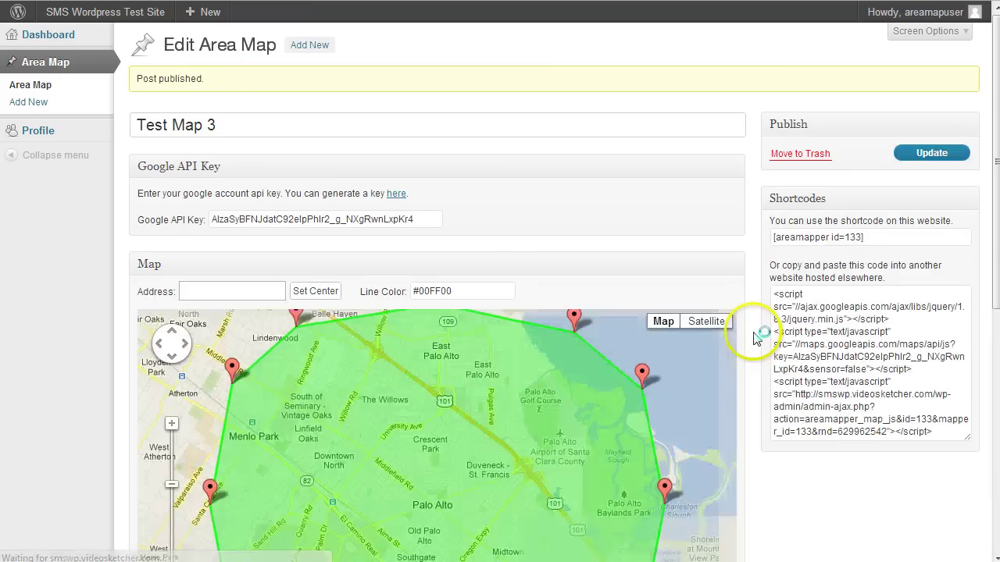
Center the area map on the ZIP code 80903.
scroll(769, 491, down, 2)
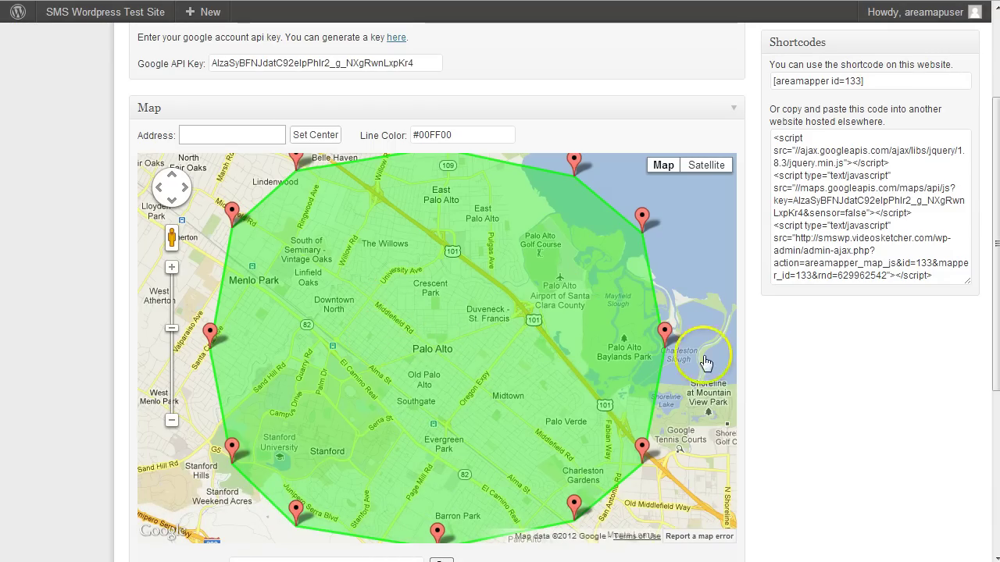
click(236, 135)
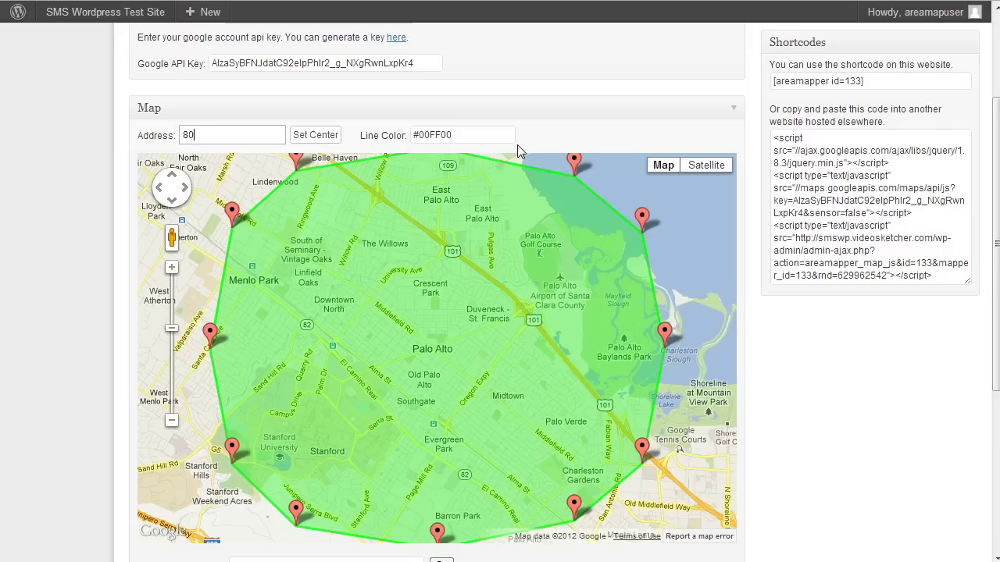
click(335, 139)
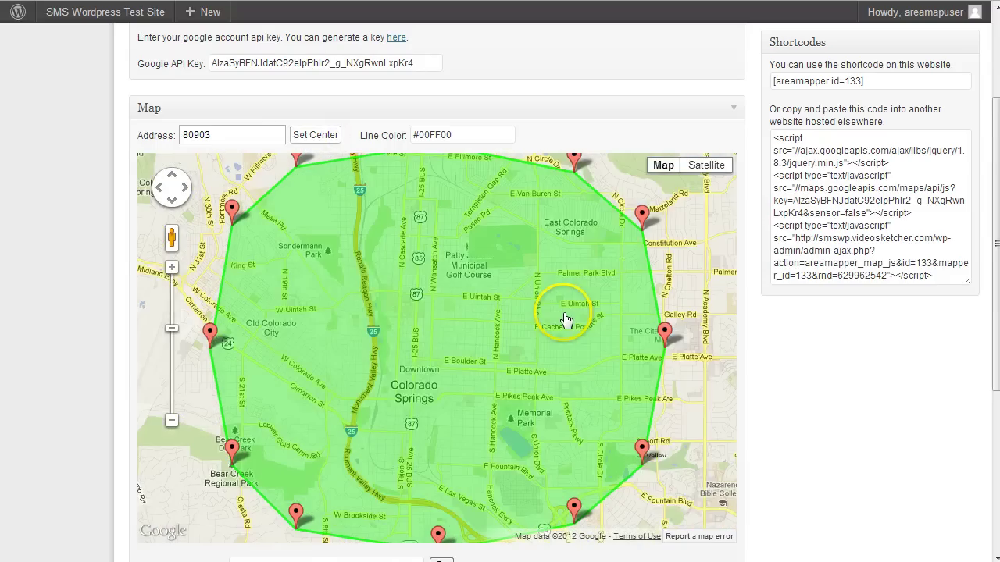
Change the map's address to denver and center the area map there.
drag(222, 134, 147, 130)
text(denver)
click(328, 135)
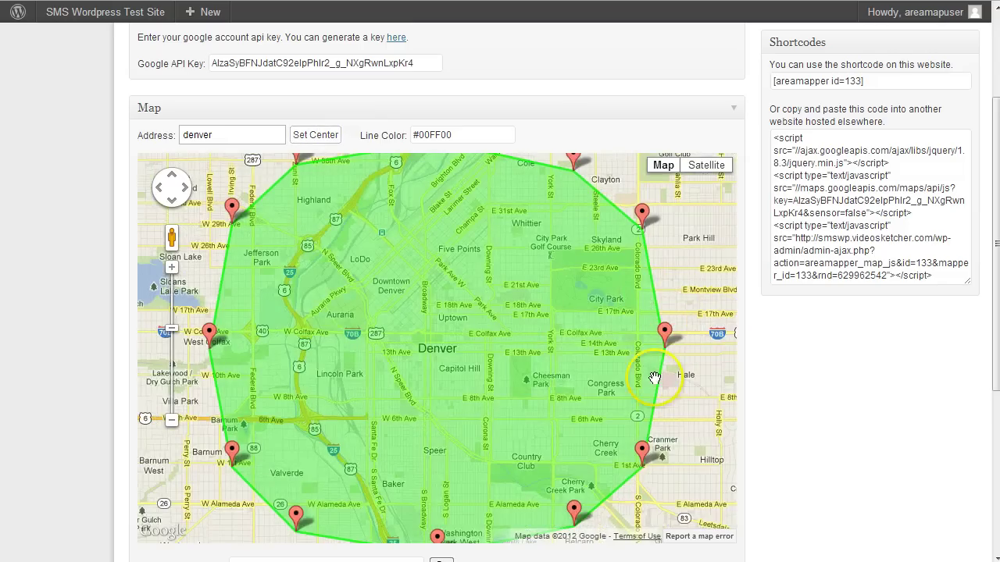
click(208, 140)
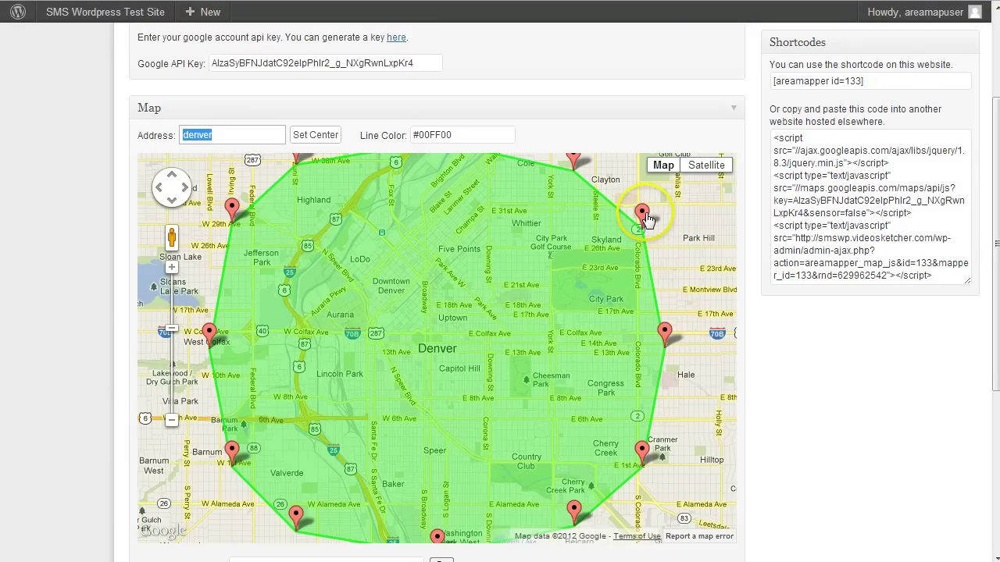
Reshape the polygon's east side by moving its northeast marker to City Park, southeast marker to Cherry Creek and lower corner marker toward Belcaro.
drag(641, 214, 583, 284)
click(645, 449)
drag(641, 449, 585, 449)
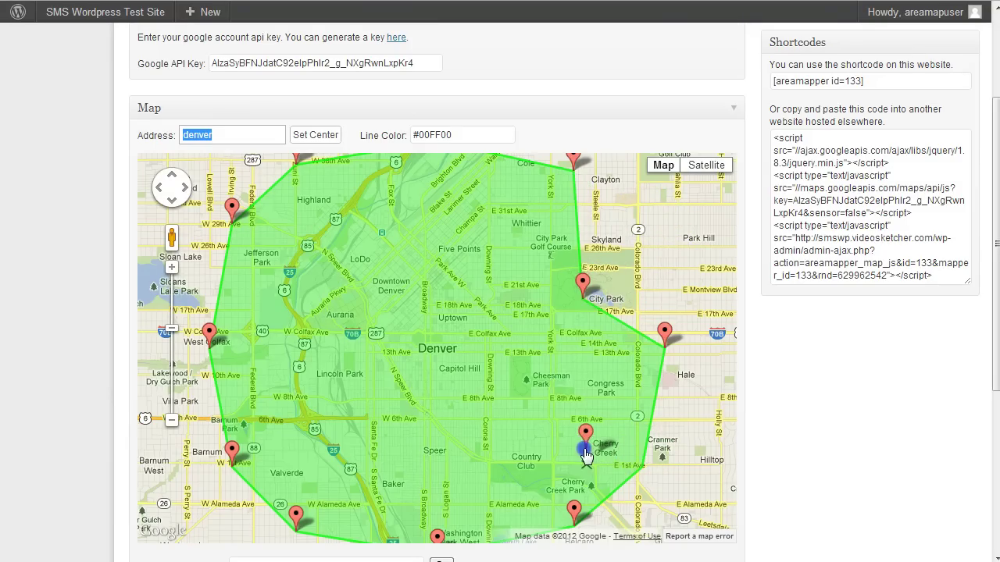
click(579, 504)
drag(579, 503, 614, 499)
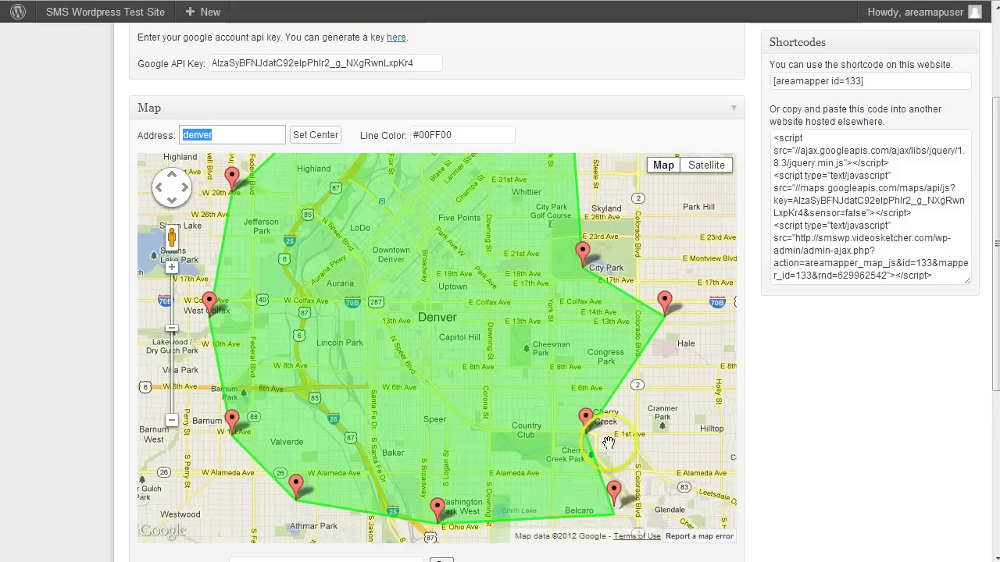
Add boundary markers near Congress Park, City Park, Skyland, Sunny Side and Sloan Lake, adjusting their positions to extend the polygon.
click(637, 372)
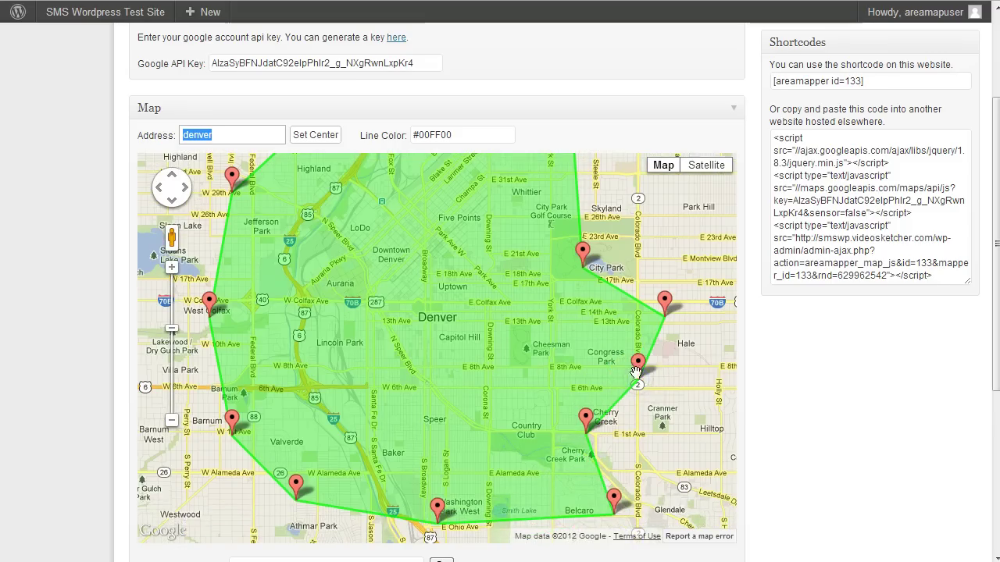
drag(649, 377, 653, 383)
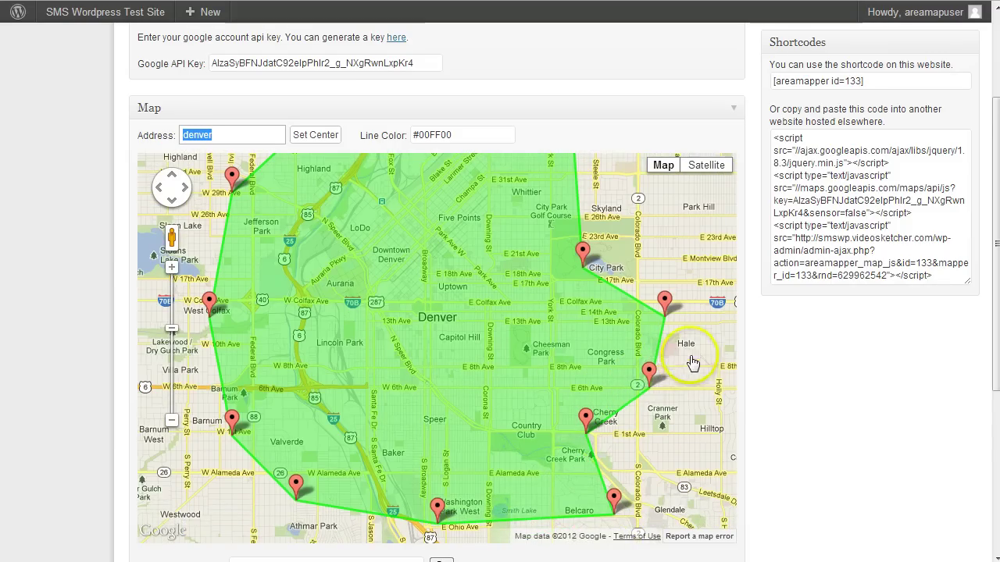
drag(686, 257, 691, 388)
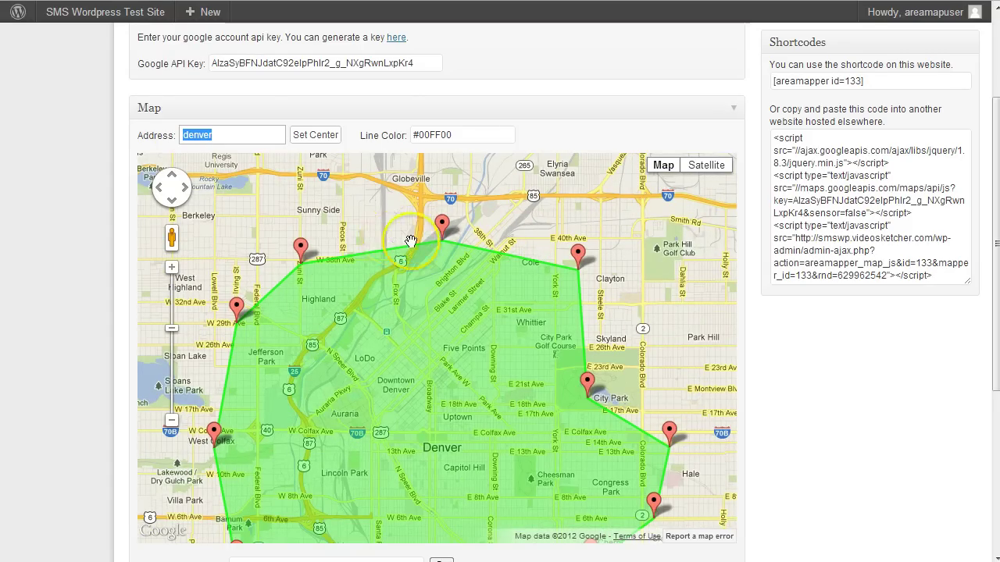
click(517, 243)
mouse_move(515, 252)
mouse_down()
mouse_move(500, 223)
mouse_move(609, 316)
mouse_up()
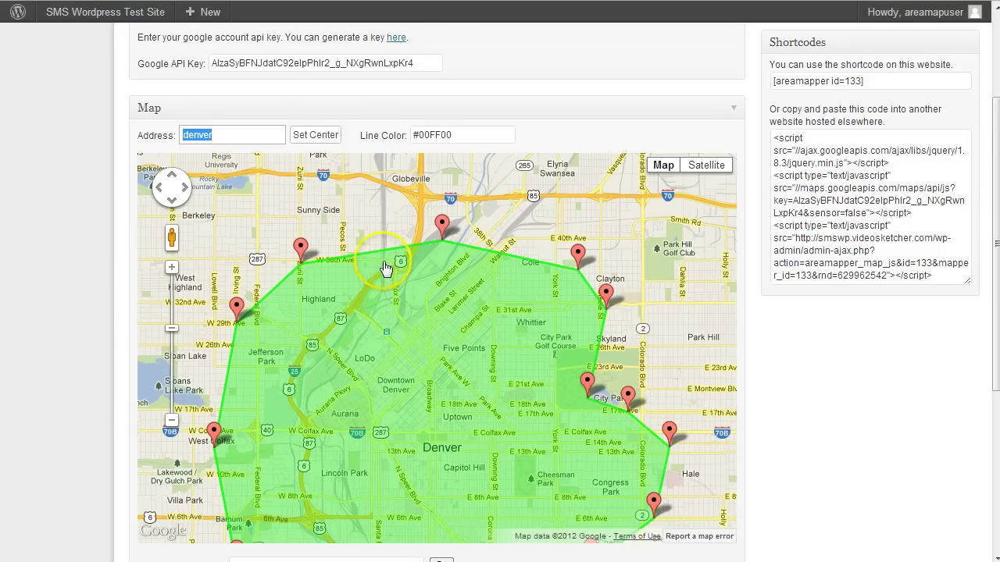
click(372, 240)
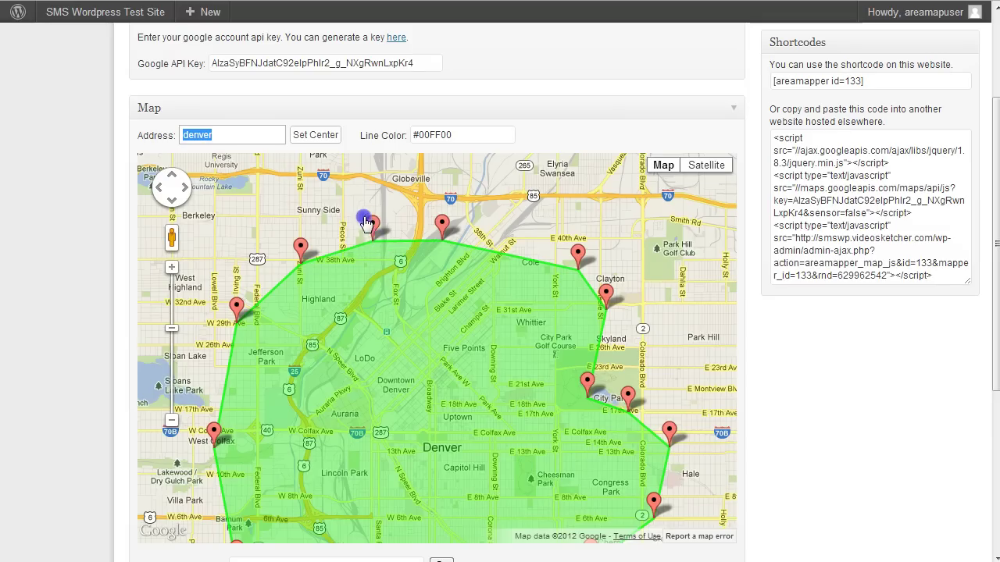
click(217, 378)
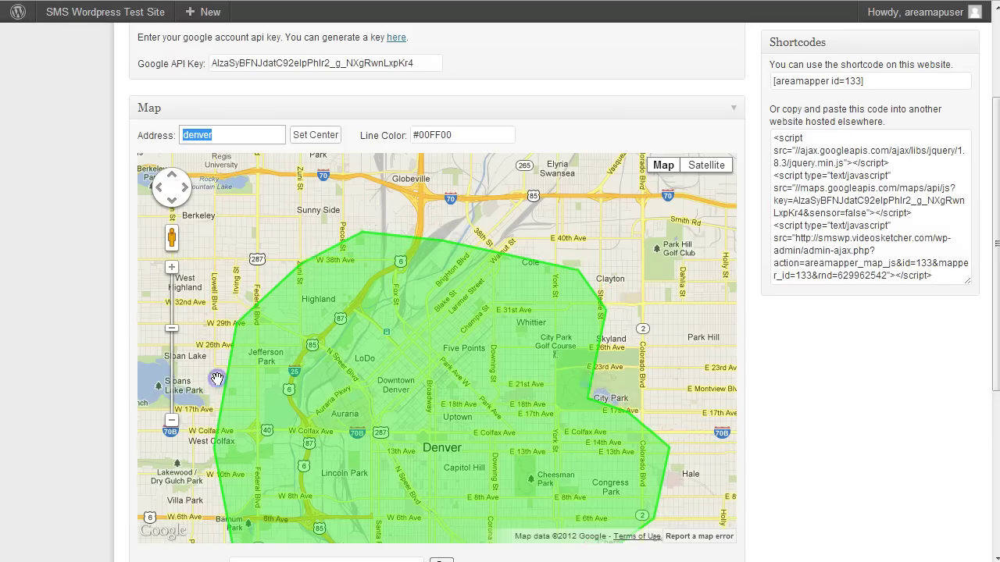
drag(201, 364, 203, 365)
Remove the four northwest boundary markers between Sloan Lake and Cole so the polygon's edge runs straight there.
click(234, 319)
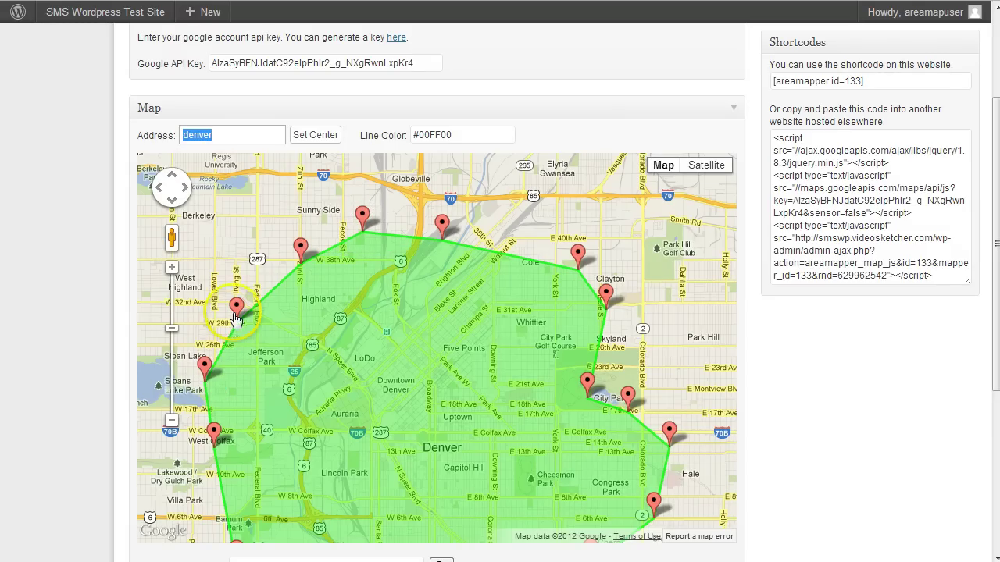
right_click(238, 309)
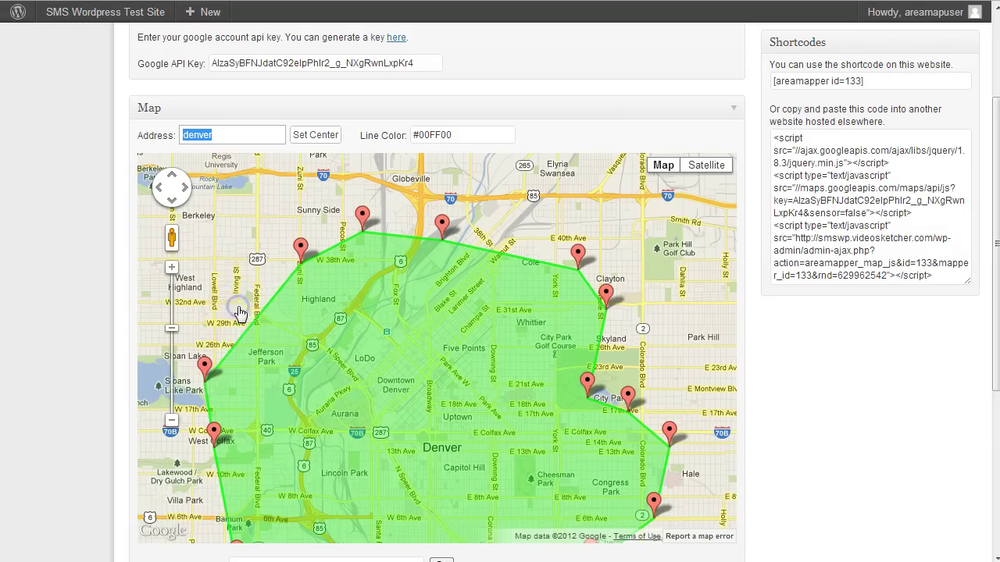
right_click(303, 247)
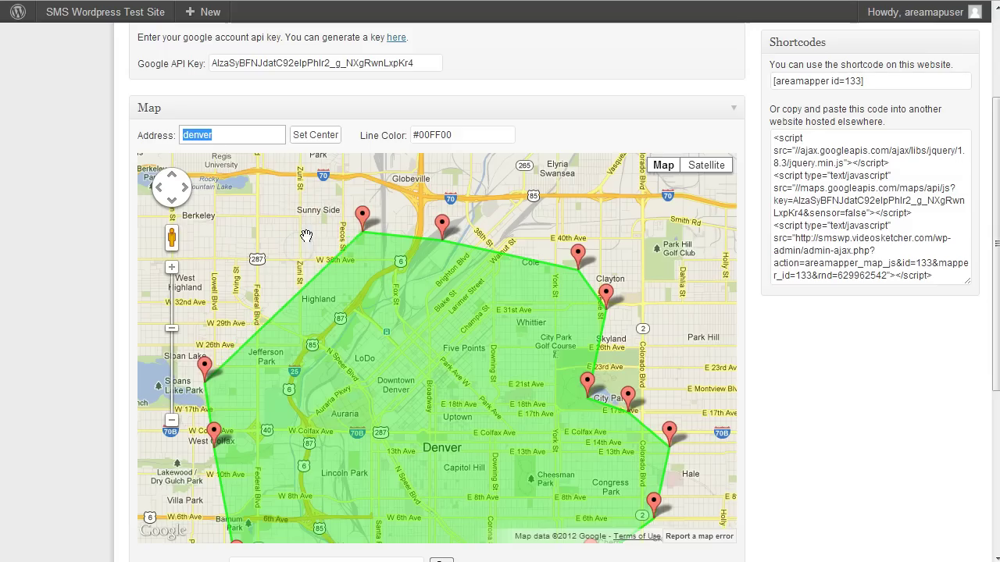
right_click(365, 222)
right_click(442, 227)
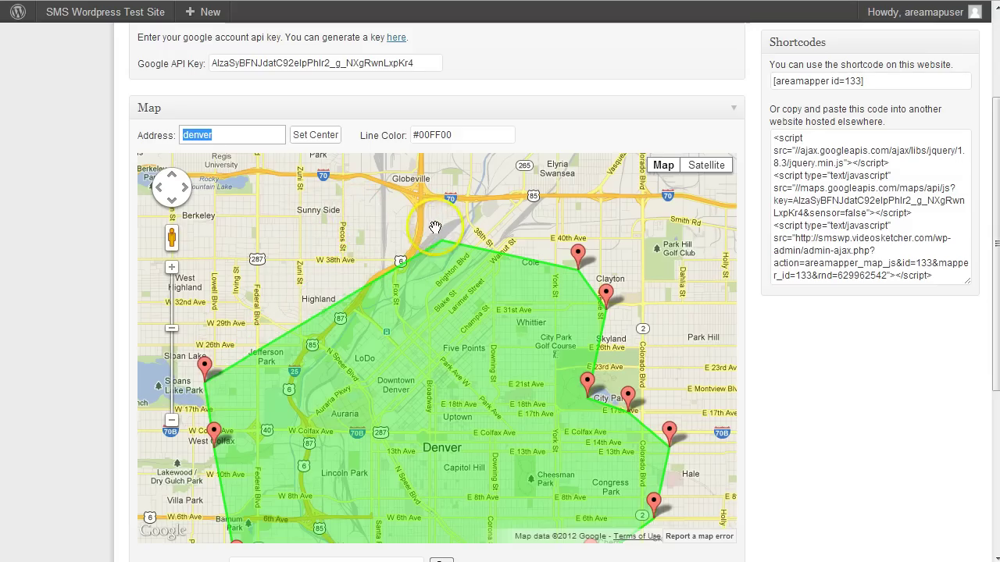
Zoom the map out one level and view the whole polygon around Denver.
drag(414, 265, 426, 205)
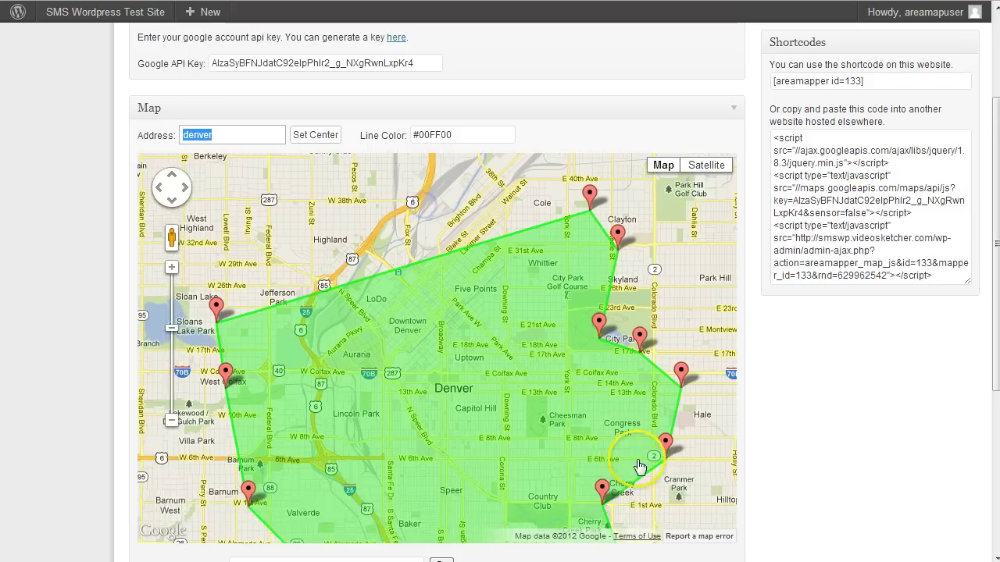
drag(648, 506, 598, 412)
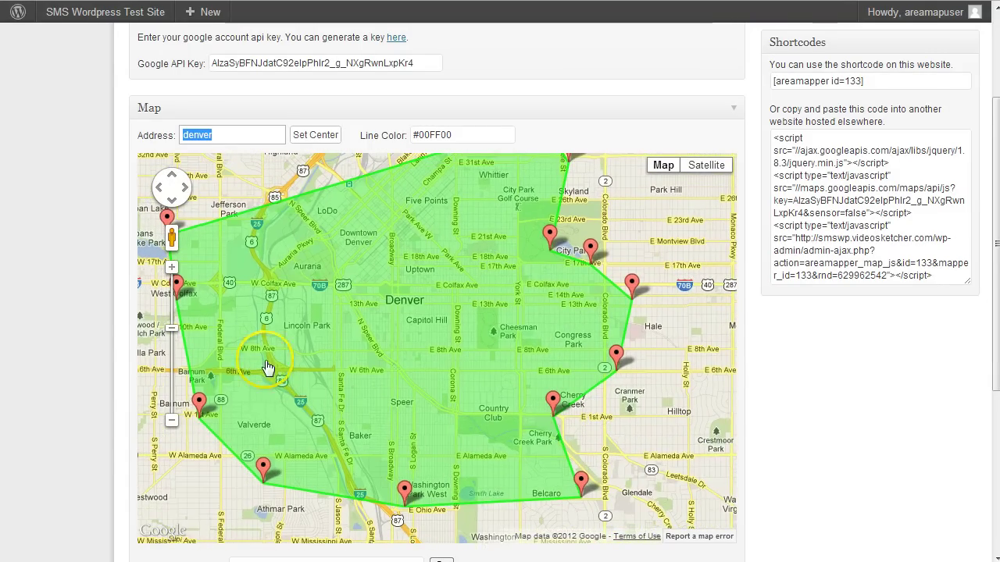
click(171, 420)
drag(546, 412, 552, 426)
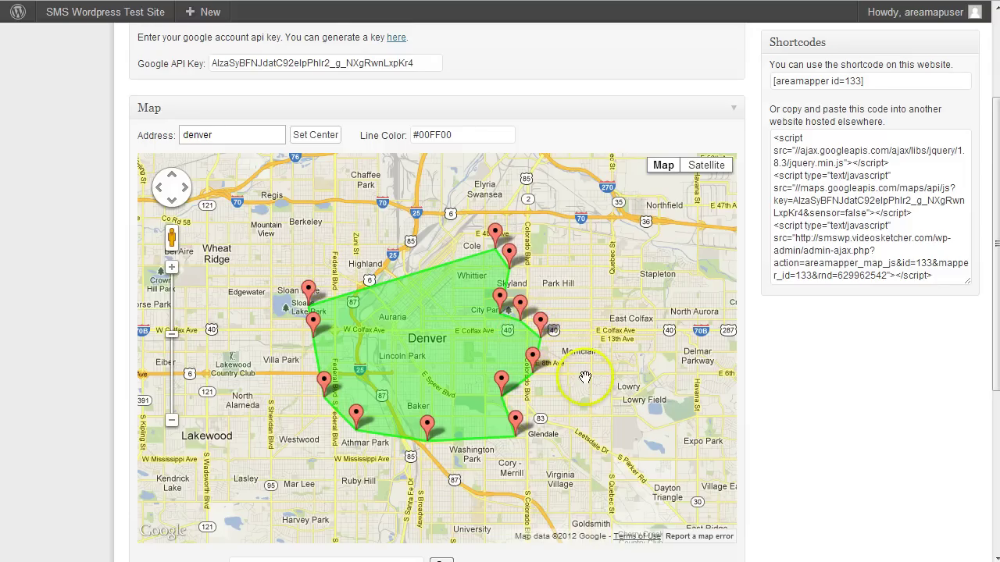
drag(623, 360, 619, 362)
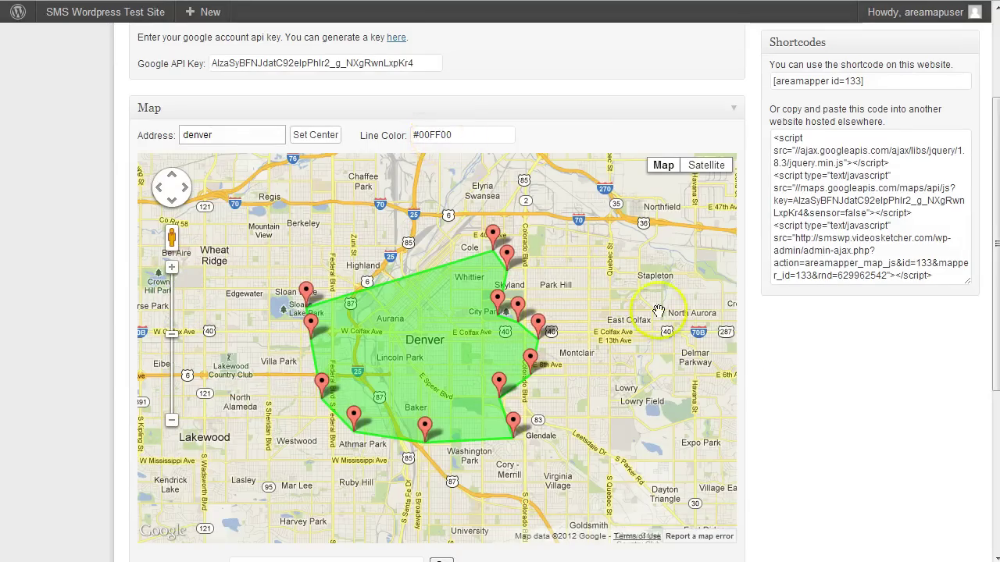
Turn on the Redirect On options for the Success URL and Fail URL, and turn both back off.
scroll(857, 437, down, 1)
scroll(858, 438, down, 2)
scroll(469, 426, down, 1)
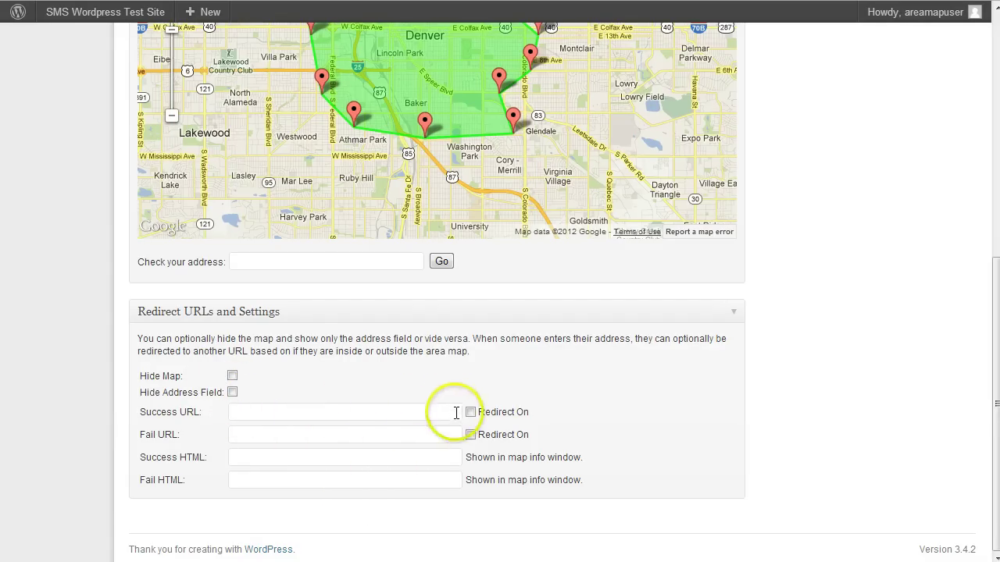
click(406, 413)
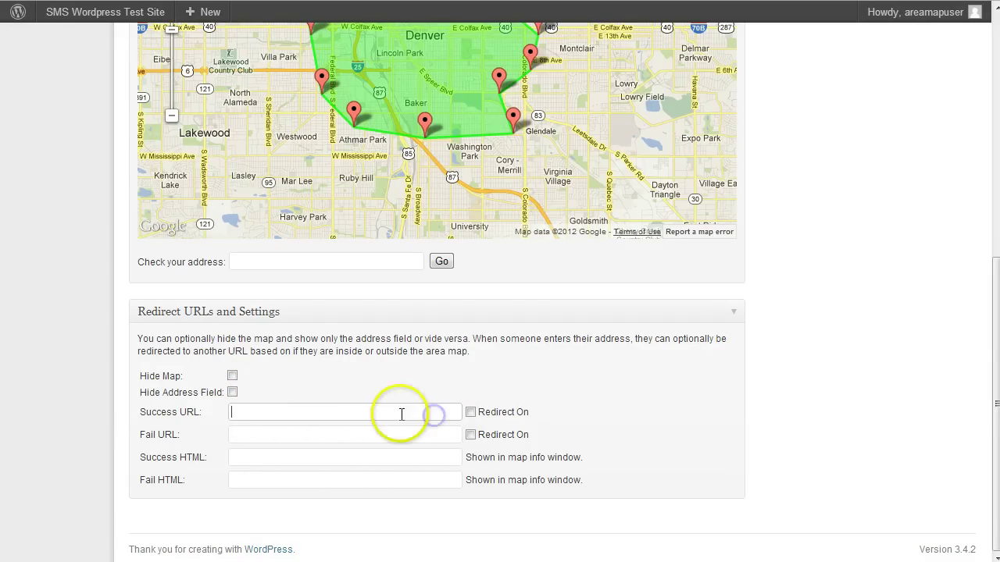
click(470, 412)
click(470, 436)
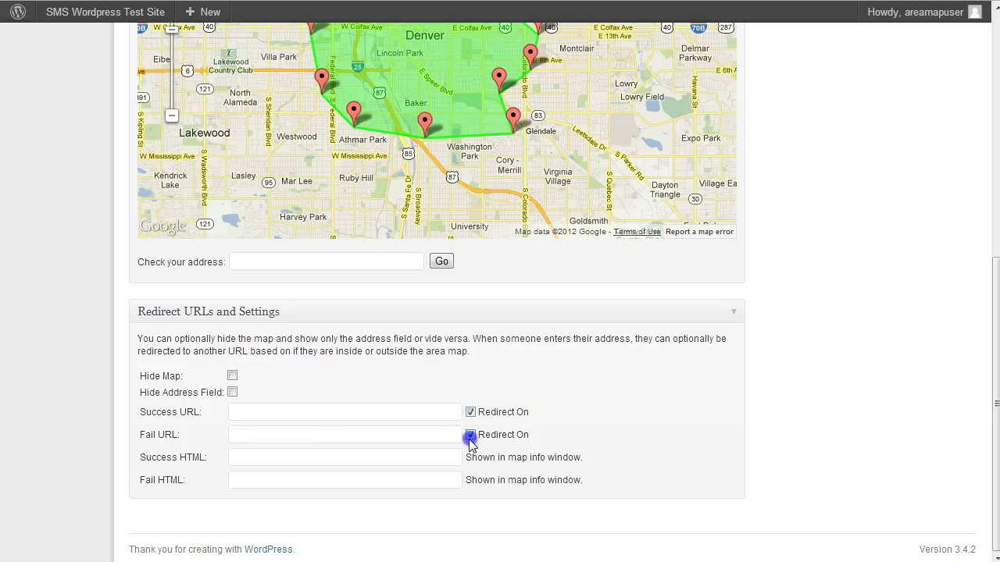
click(470, 411)
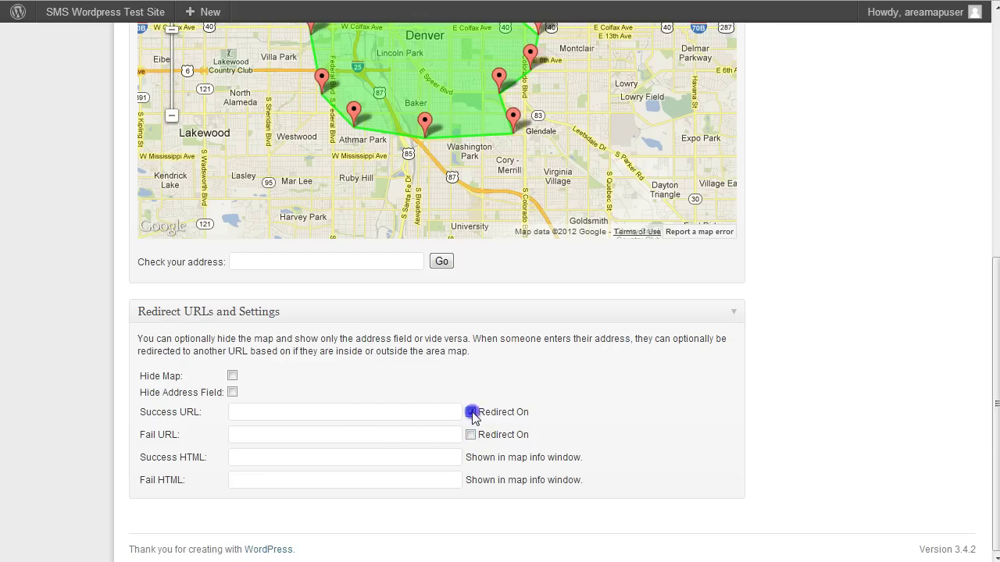
click(395, 415)
click(338, 416)
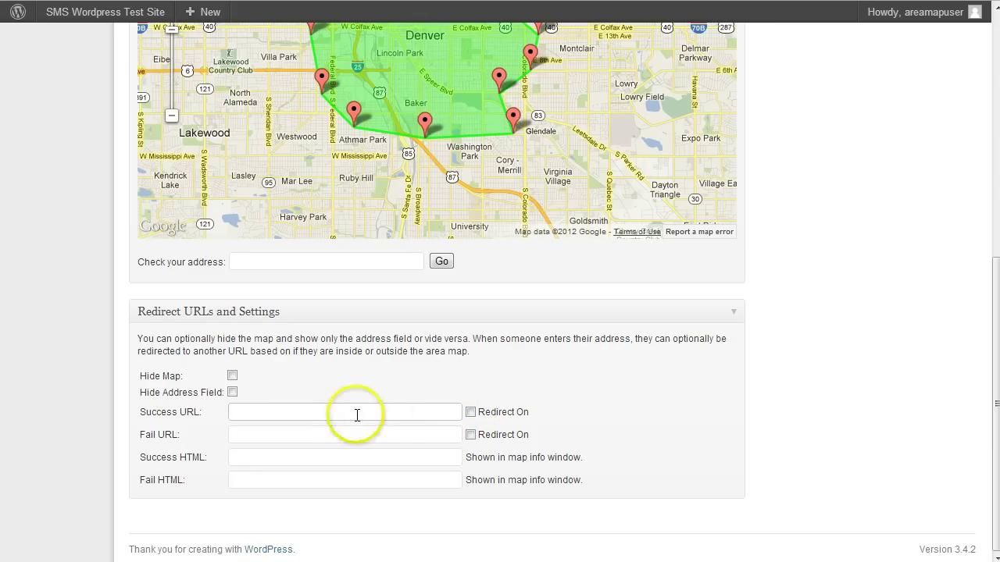
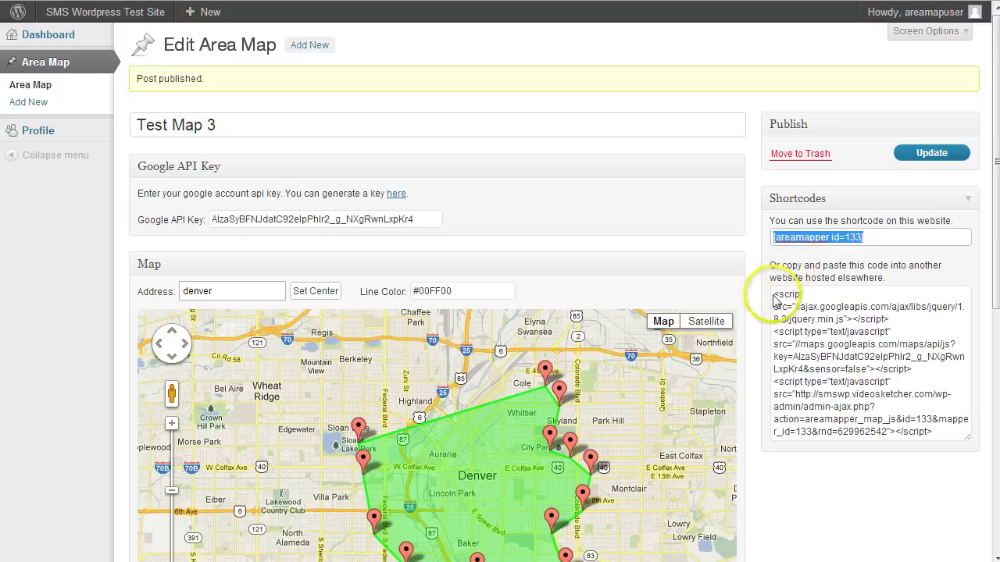
Copy the map's entire embed script code intended for websites hosted elsewhere.
drag(774, 300, 942, 429)
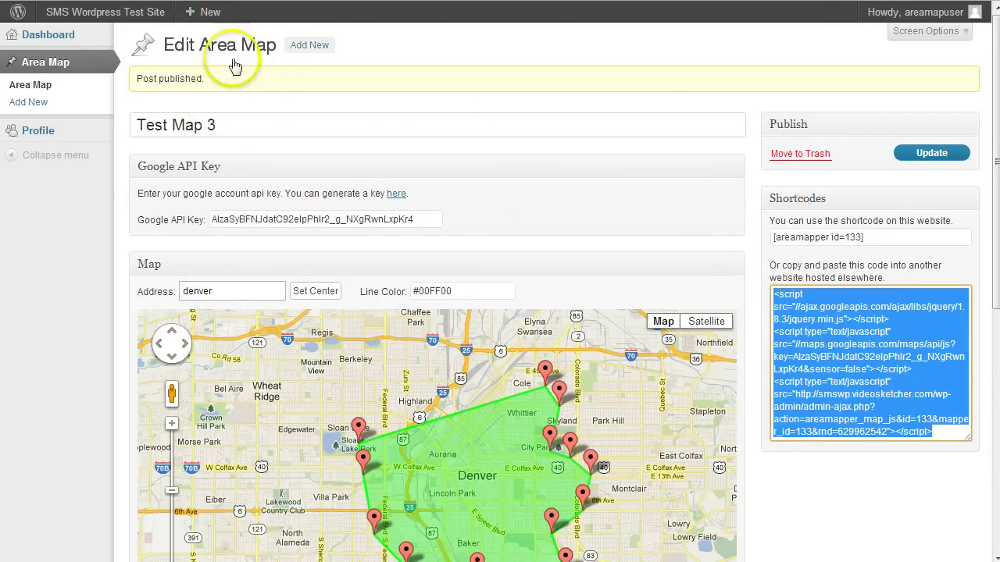
right_click(871, 357)
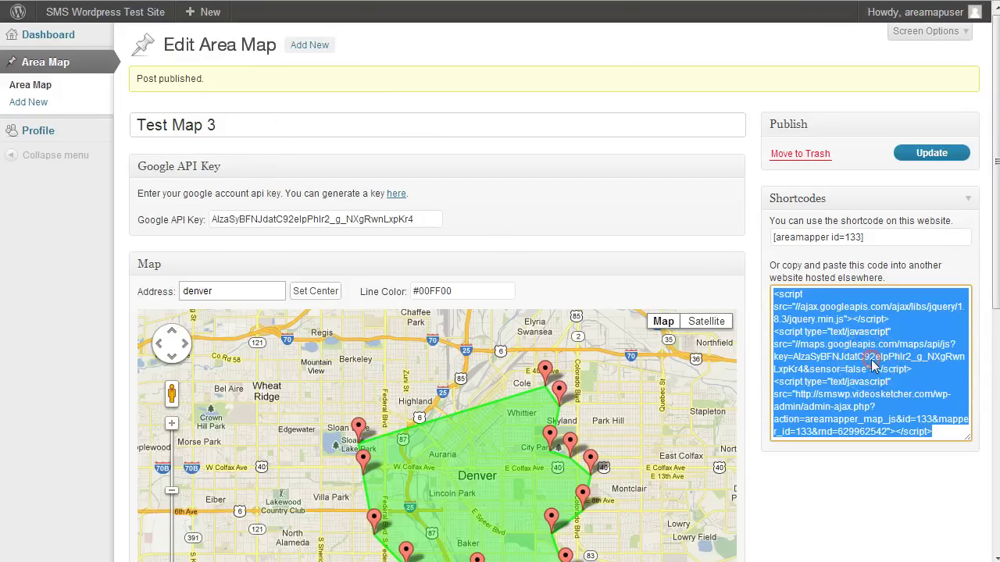
click(797, 155)
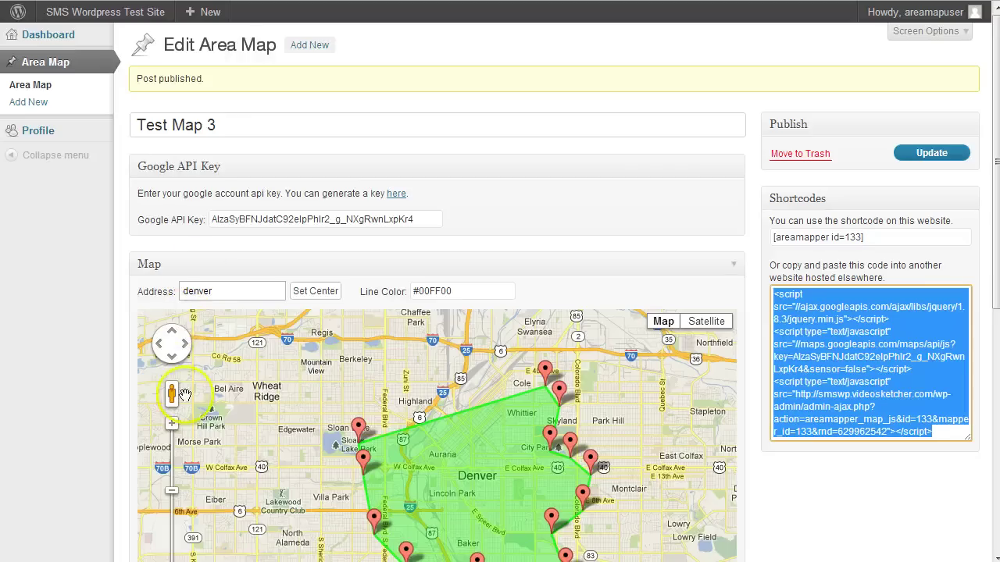
Switch to the admin's Users browser window and open Sample Page for editing from the site's pages.
mouse_move(295, 561)
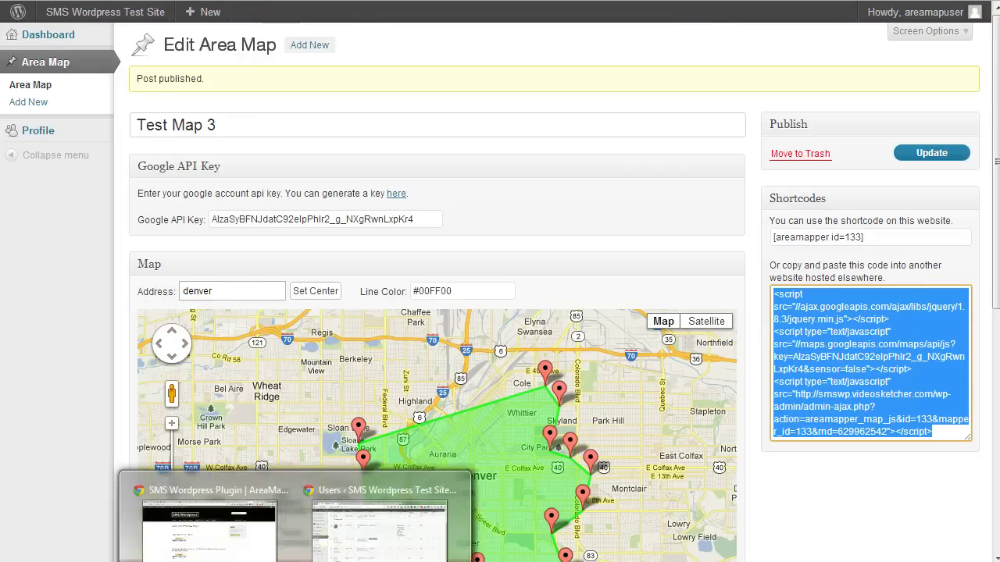
click(379, 520)
scroll(227, 292, up, 3)
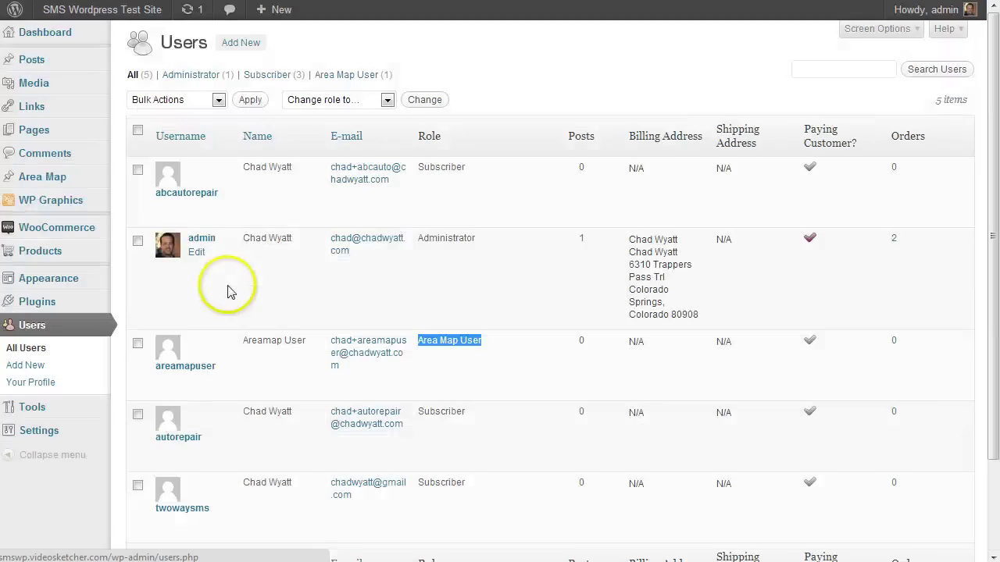
click(39, 131)
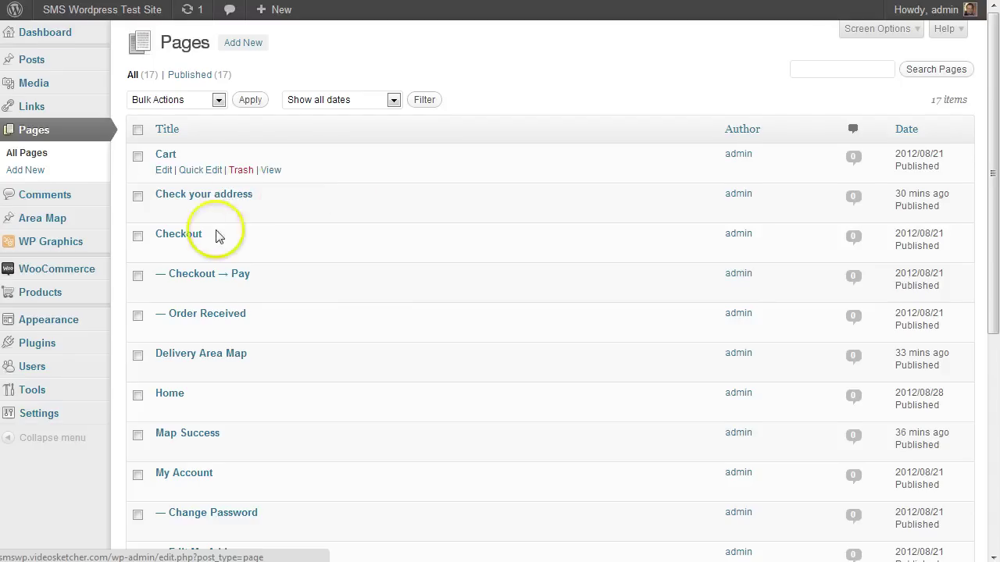
scroll(215, 250, down, 2)
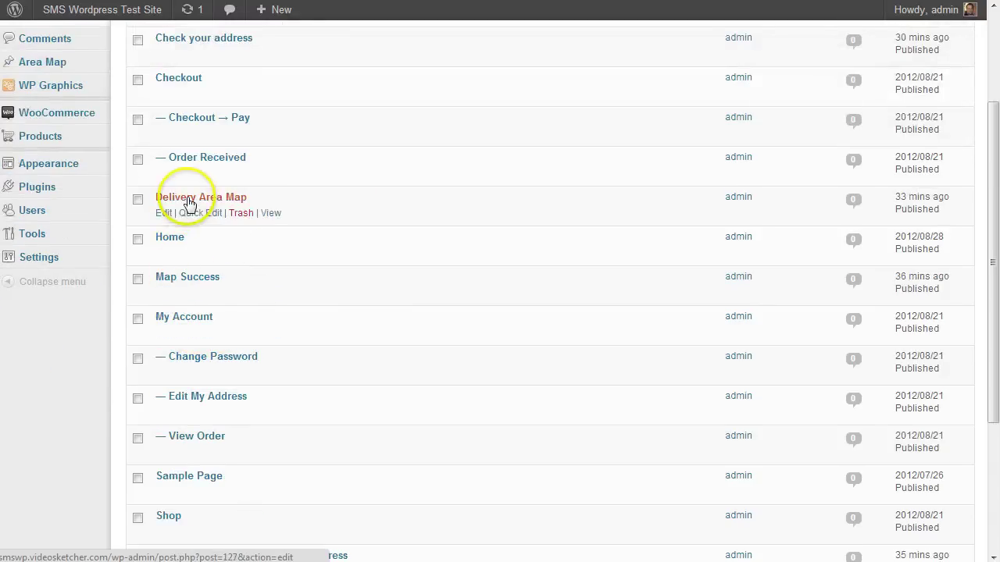
scroll(199, 328, down, 2)
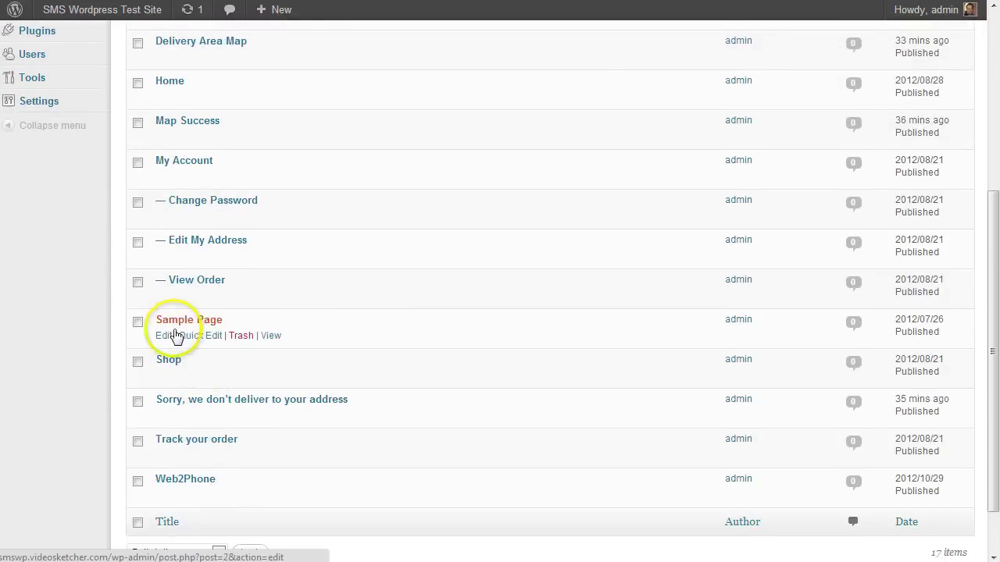
click(163, 335)
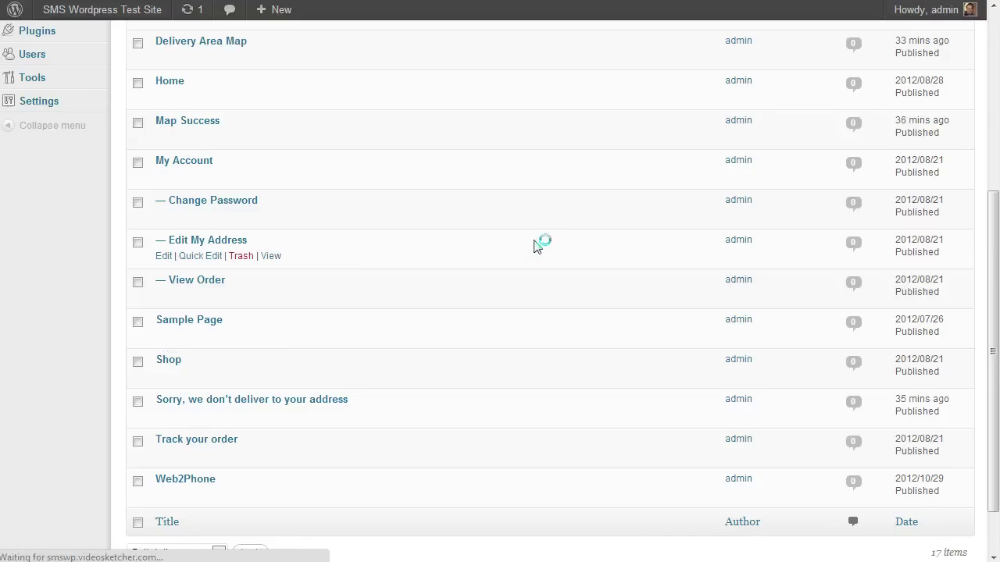
click(435, 261)
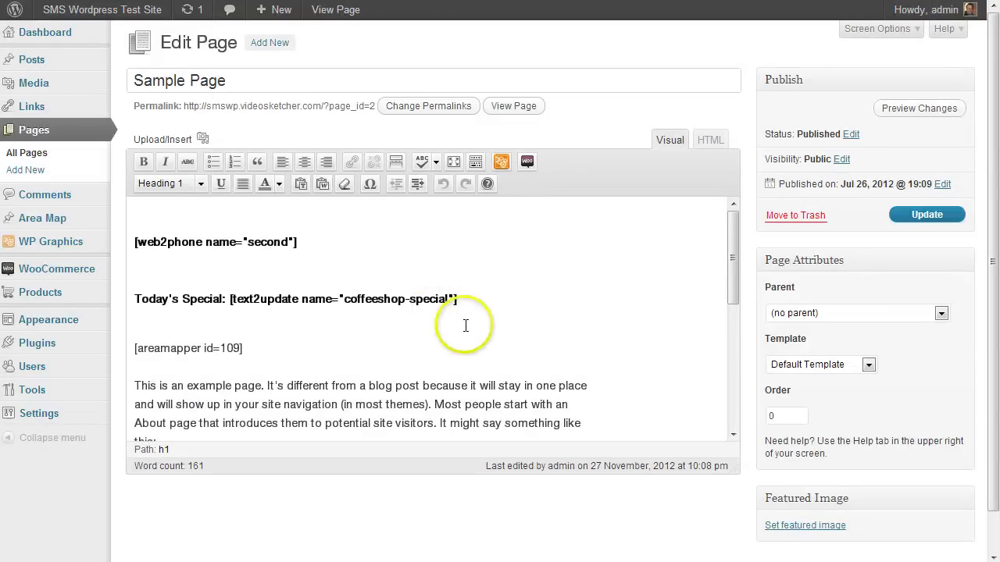
Insert two blank lines at the very start of Sample Page's HTML source.
click(710, 144)
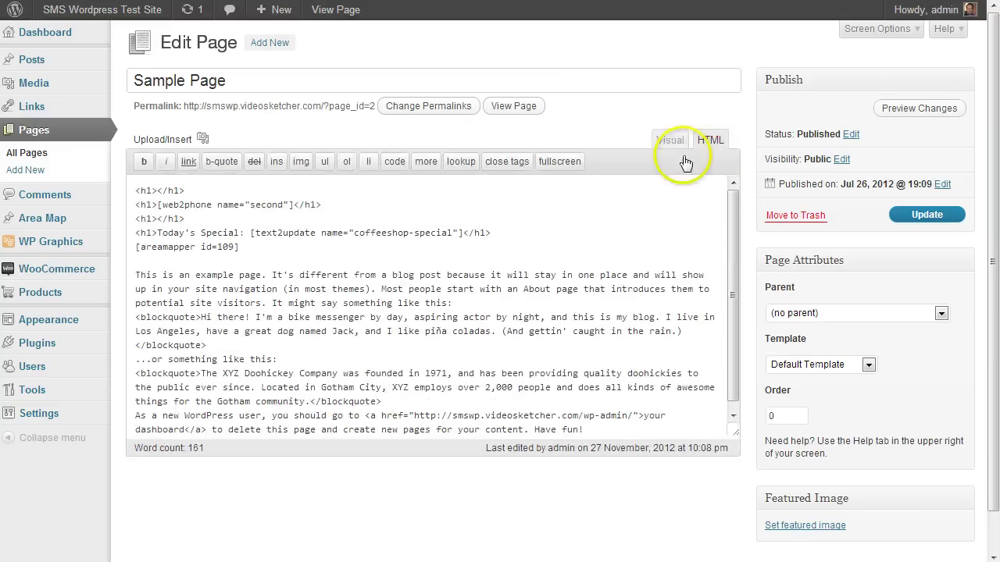
drag(736, 254, 754, 191)
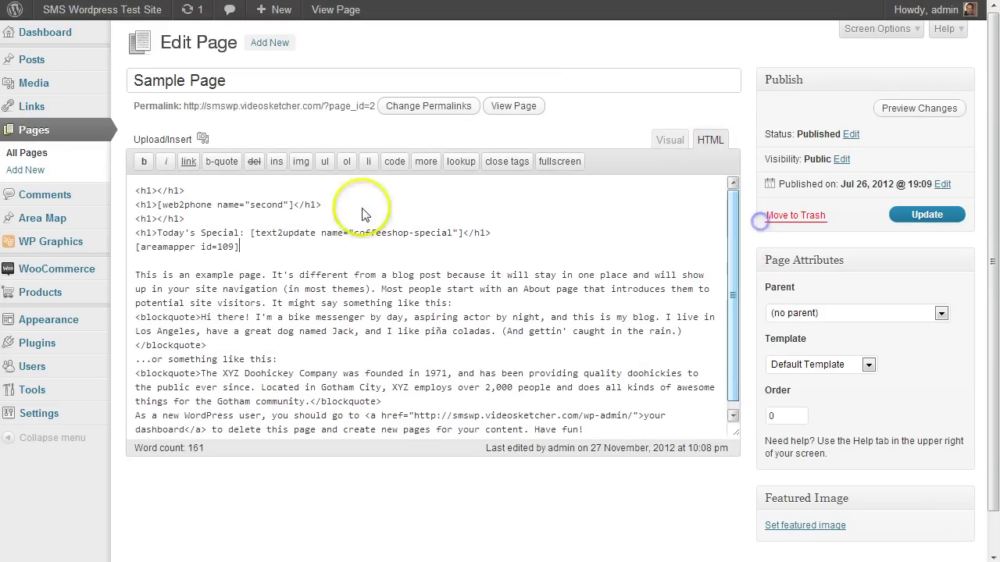
click(136, 190)
key(Return)
key(Return)
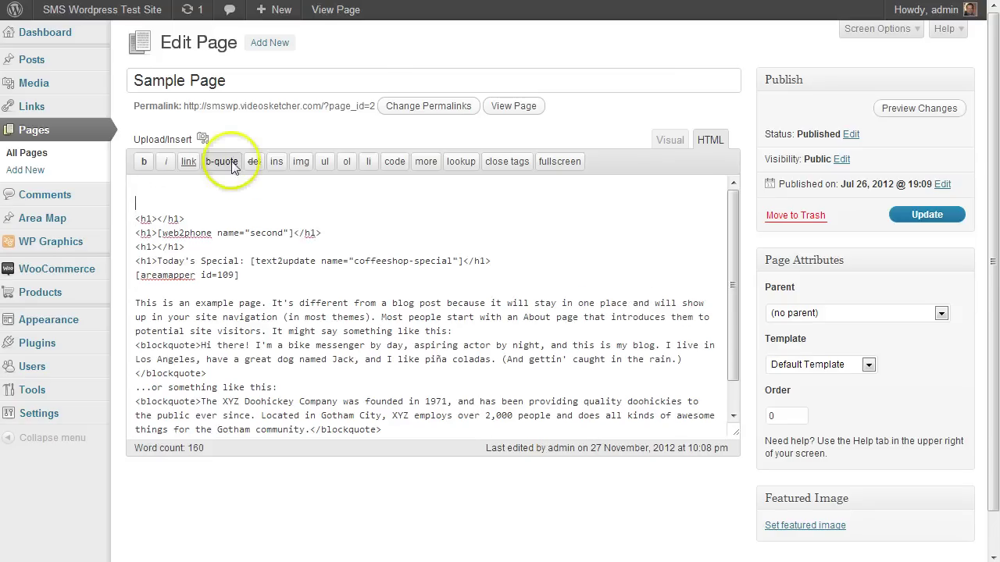
key(Up)
key(Up)
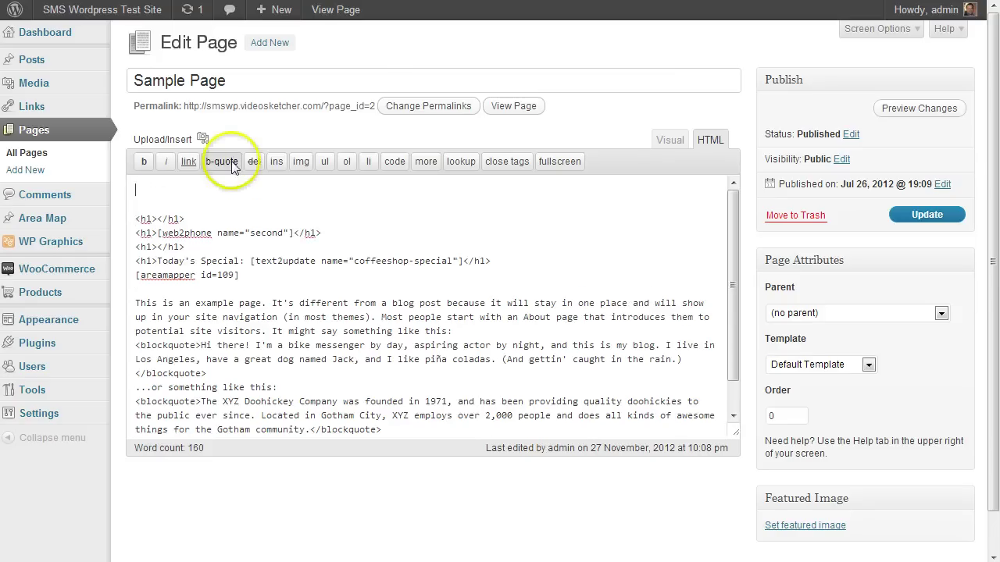
Try pasting the copied embed scripts, including the Google API key, at the start of the page in the visual editor.
click(669, 142)
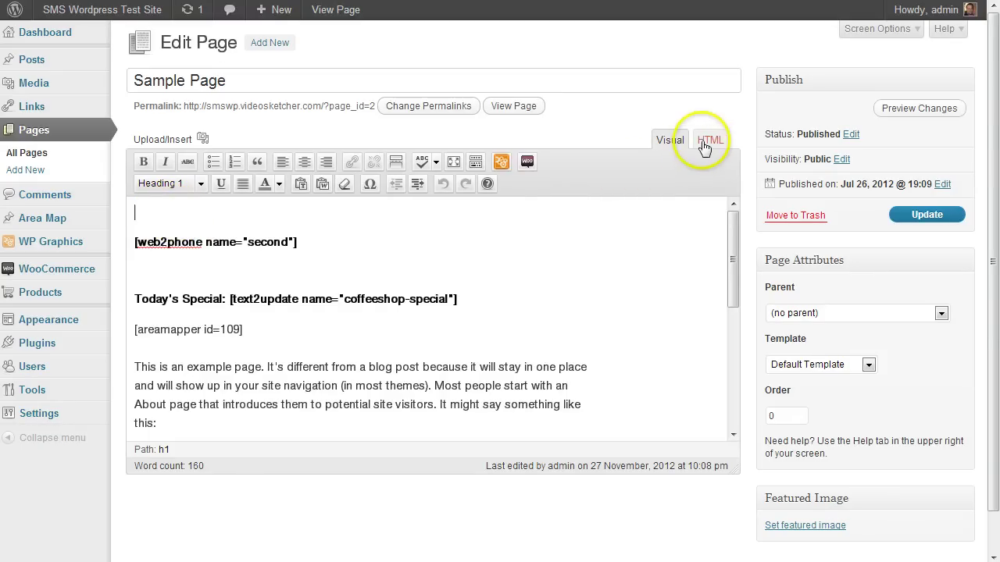
click(149, 210)
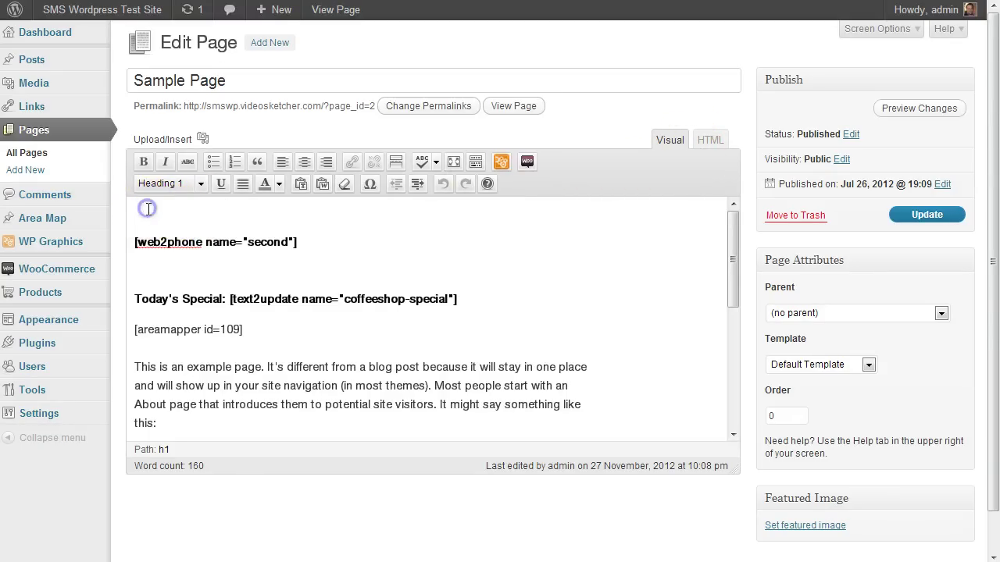
key(ctrl+v)
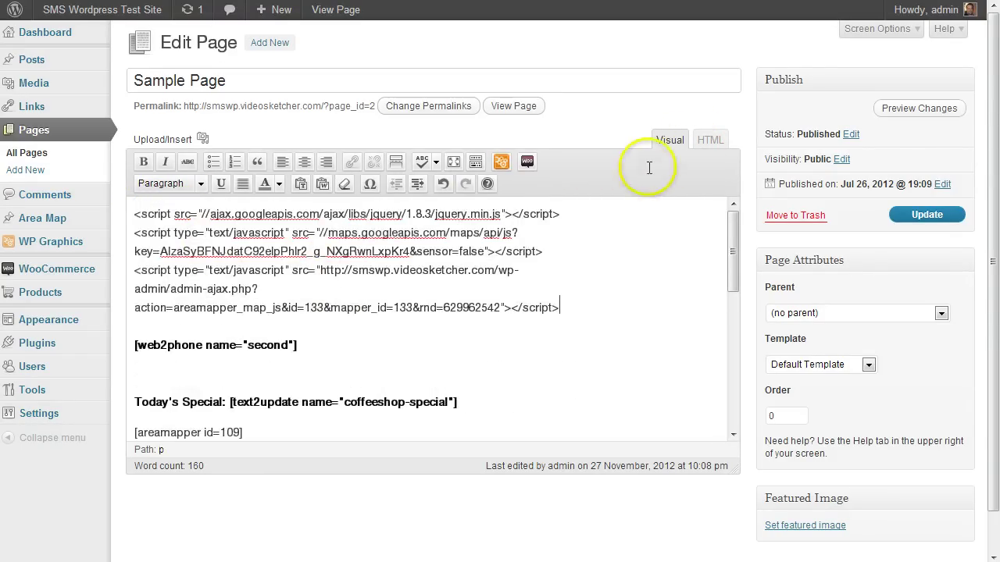
Replace the escaped script text in the HTML source with the copied embed scripts, including the API key, followed by a blank line.
click(711, 141)
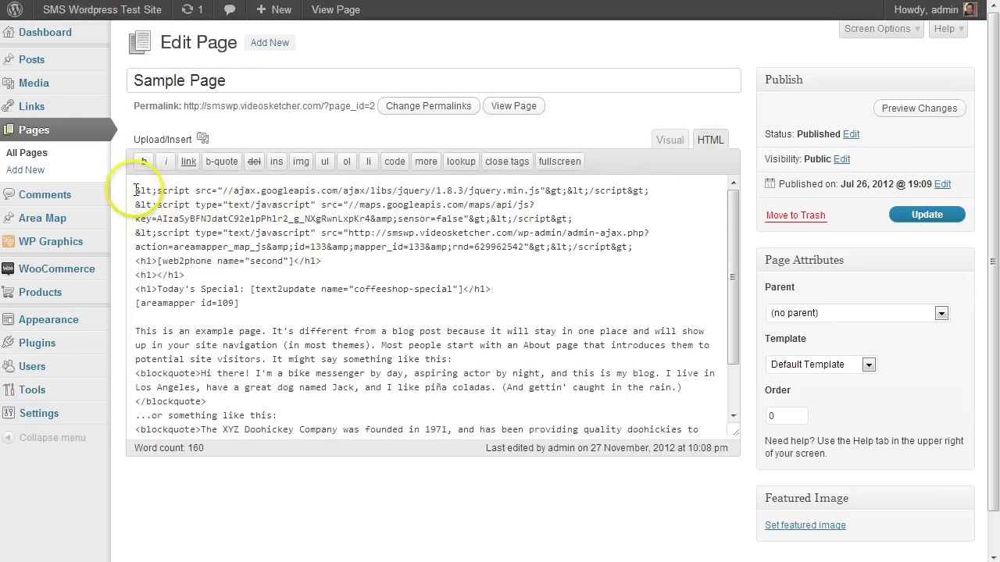
drag(227, 259, 642, 246)
key(Delete)
key(ctrl+v)
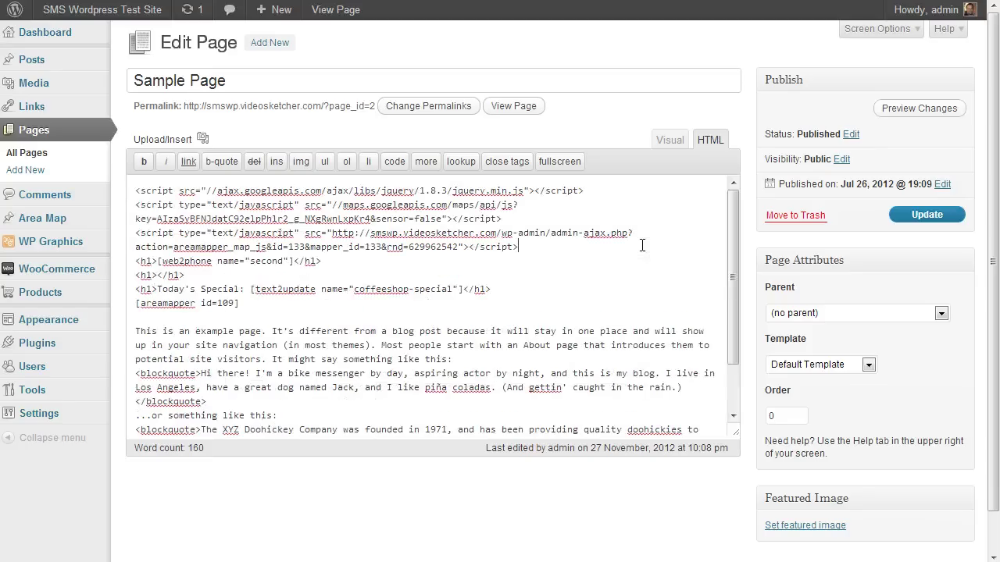
key(Return)
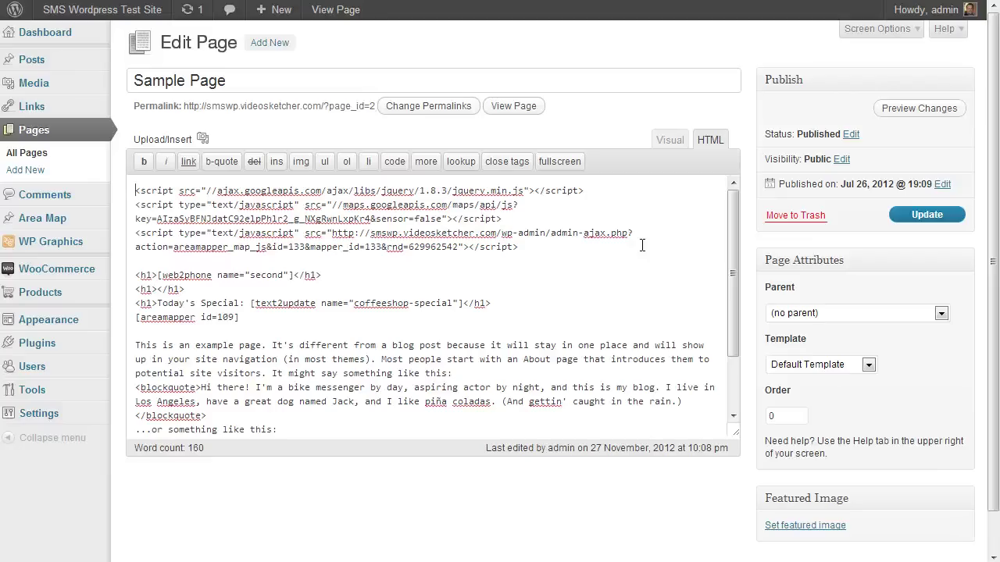
Delete the jQuery 1.8.3 script line from the start of the page's HTML source.
key(shift+Down)
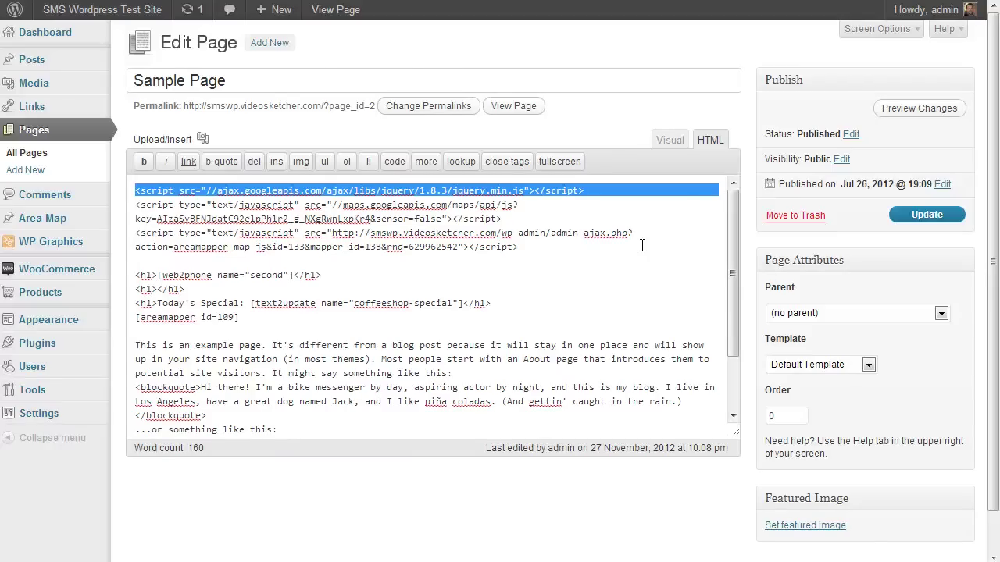
key(Left)
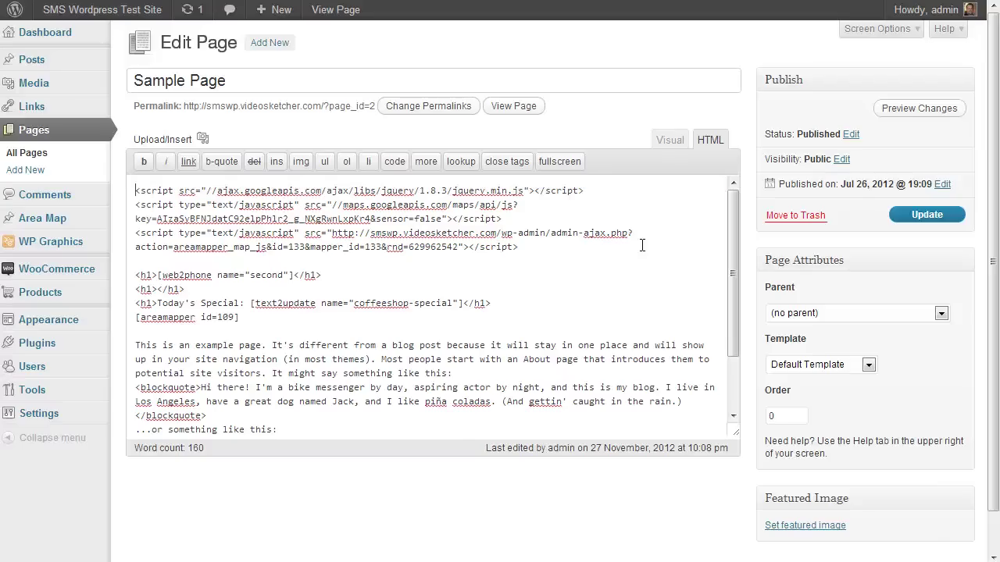
key(Up)
key(shift+Down)
key(Delete)
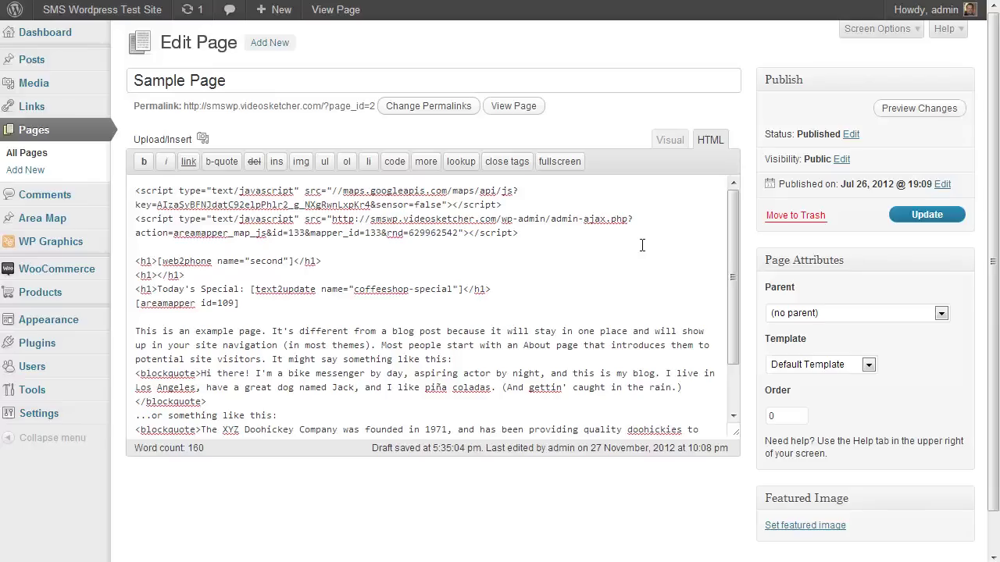
Highlight the Google Maps API script and the areamapper script in turn to examine them, and place the cursor after the second script.
key(shift+Down)
key(shift+Down)
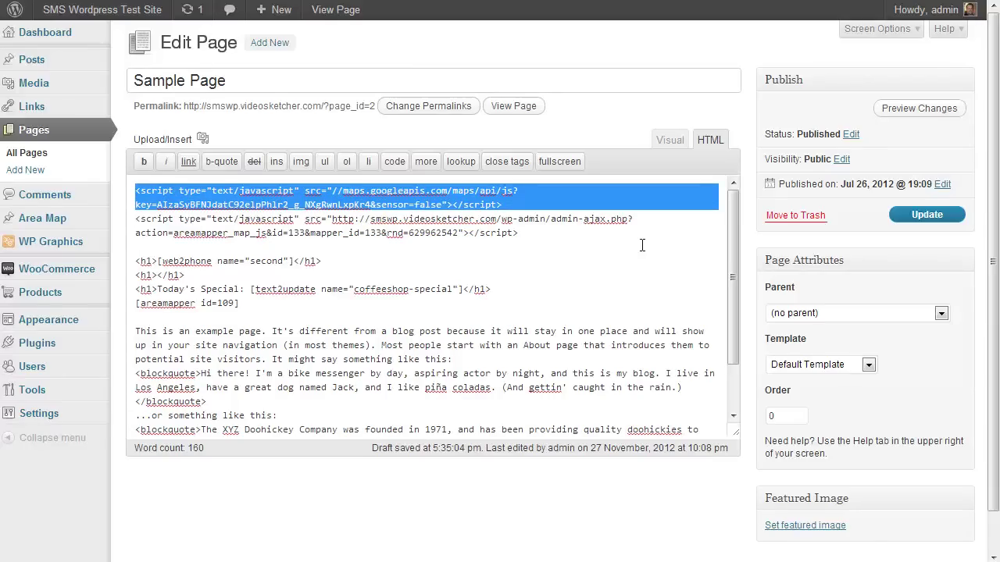
key(Right)
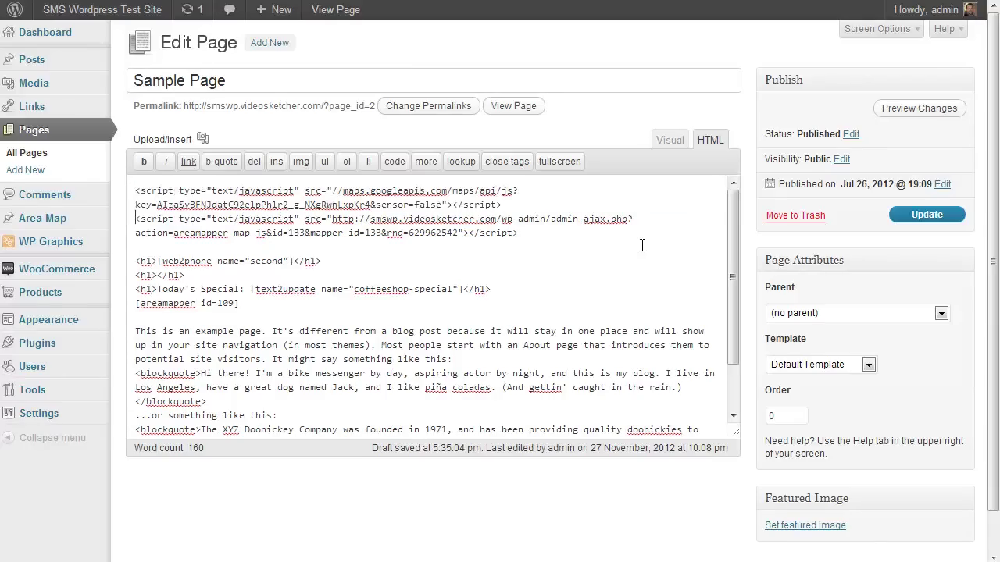
key(shift+Down)
key(shift+Down)
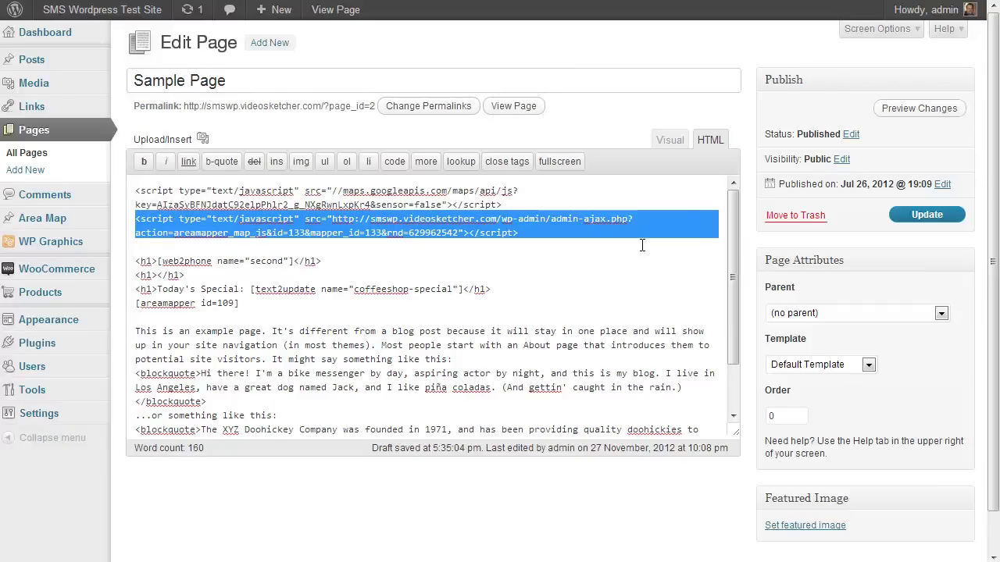
key(Up)
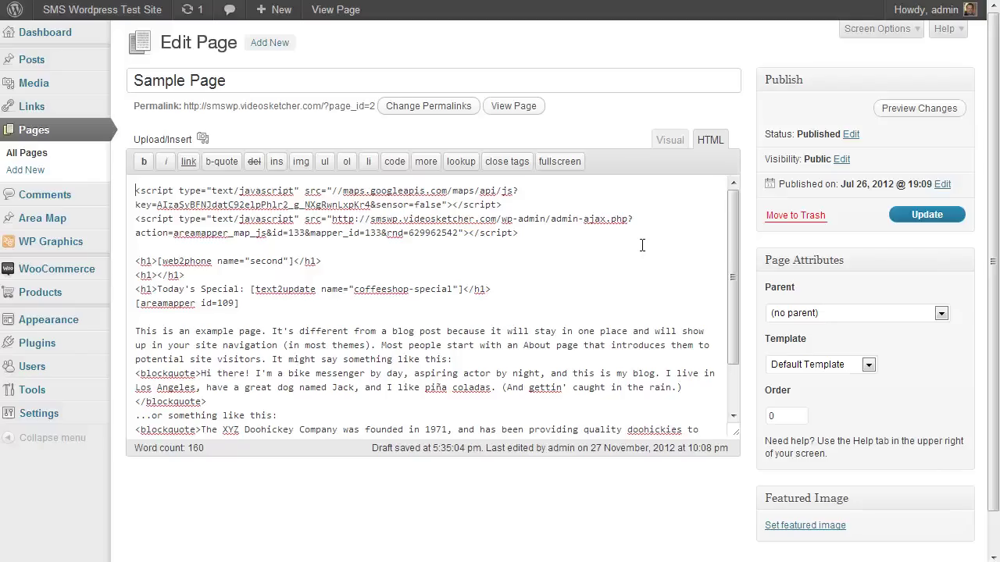
click(528, 235)
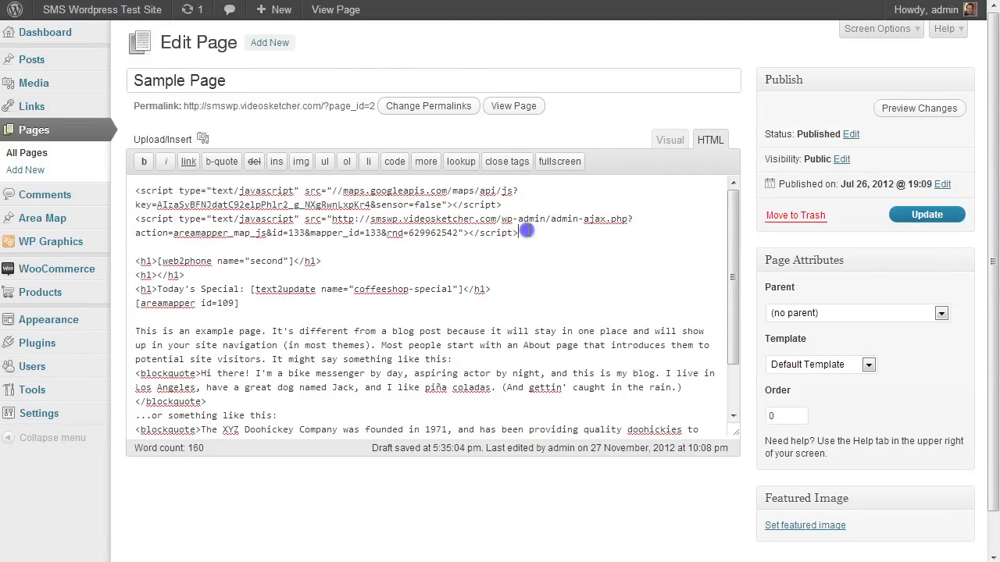